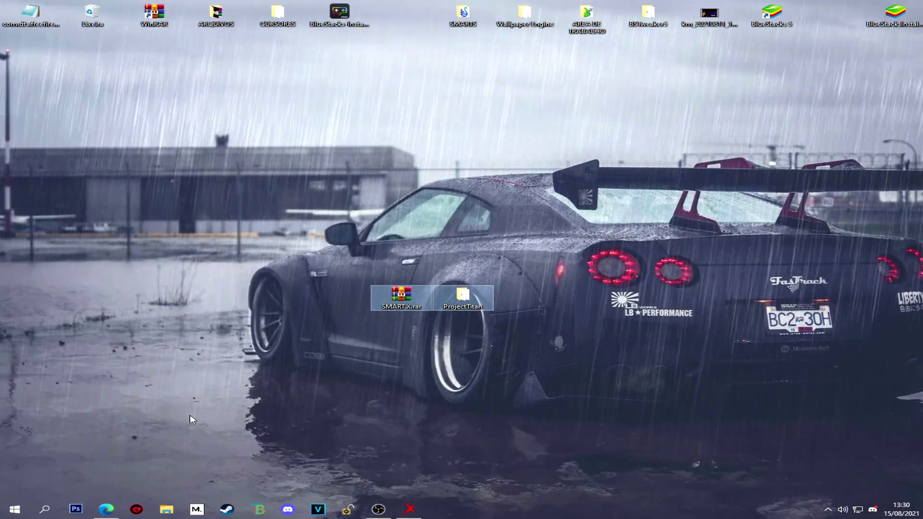
Step: Switch to Microsoft Edge and review the Instagram chat for the SMART X MediaFire download link and the Discord server invite
click(106, 509)
click(88, 5)
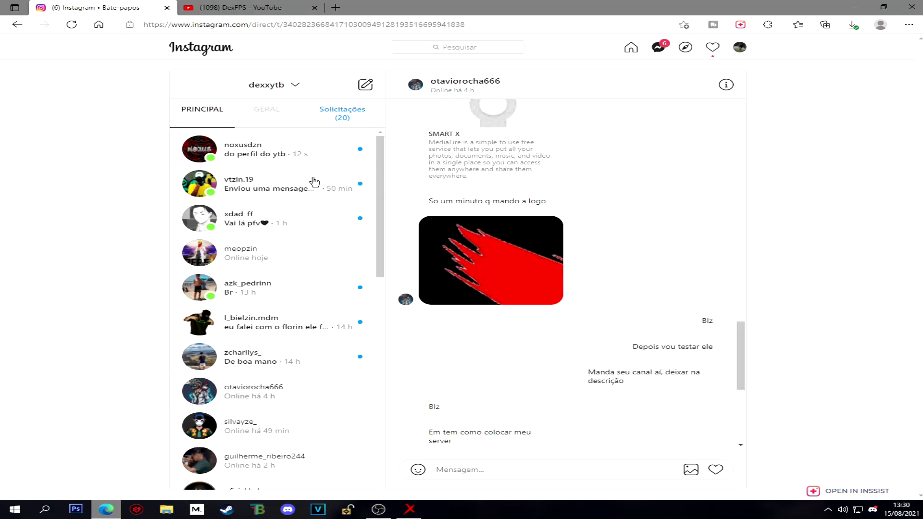
scroll(567, 277, down, 5)
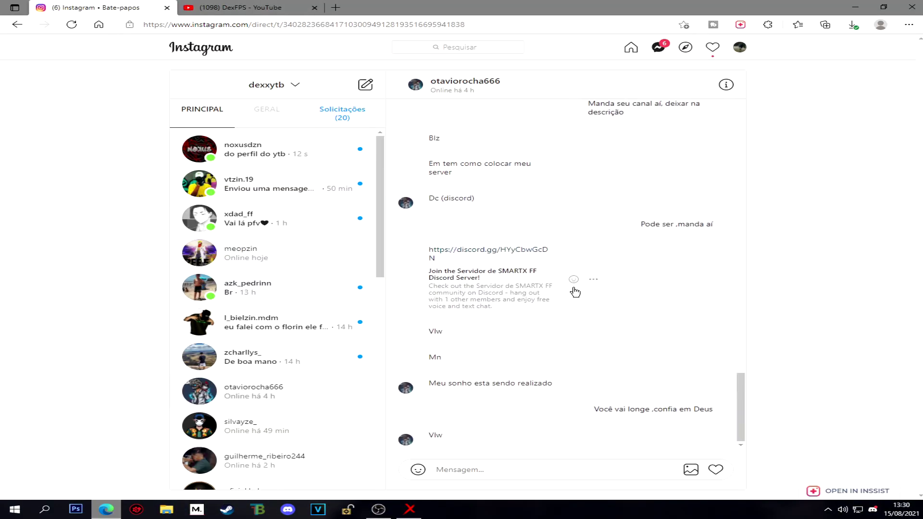
scroll(652, 371, up, 10)
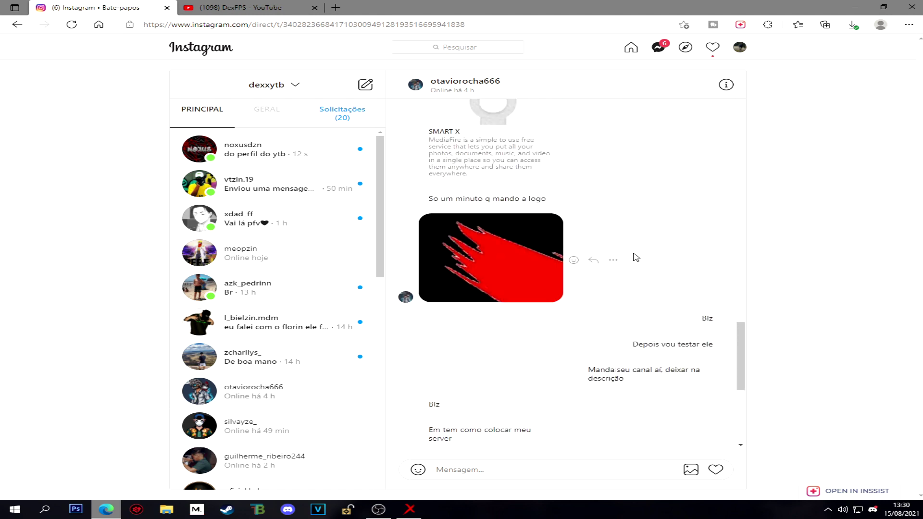
scroll(663, 226, up, 1)
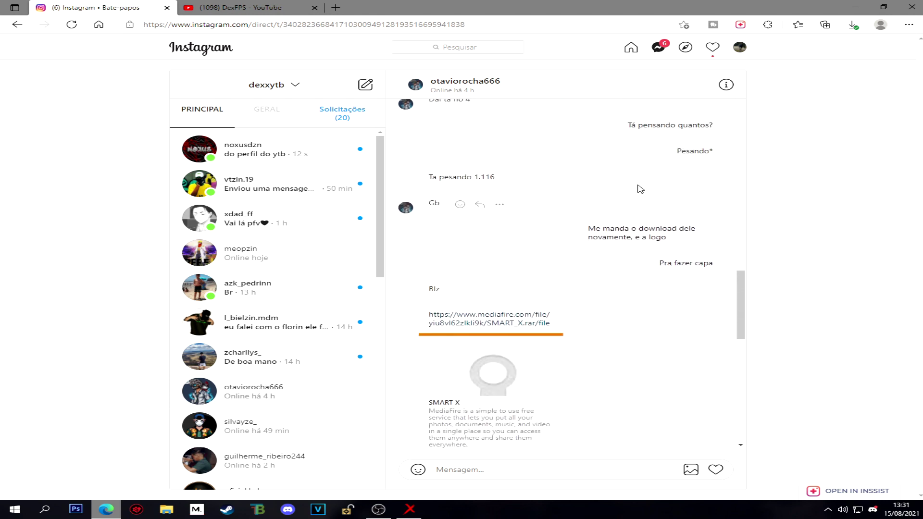
scroll(641, 189, up, 15)
scroll(685, 285, down, 15)
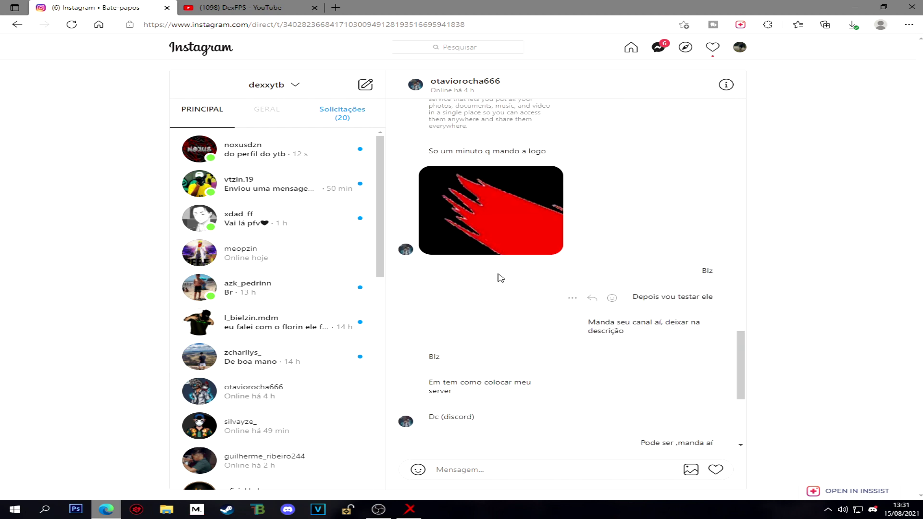
scroll(632, 298, down, 4)
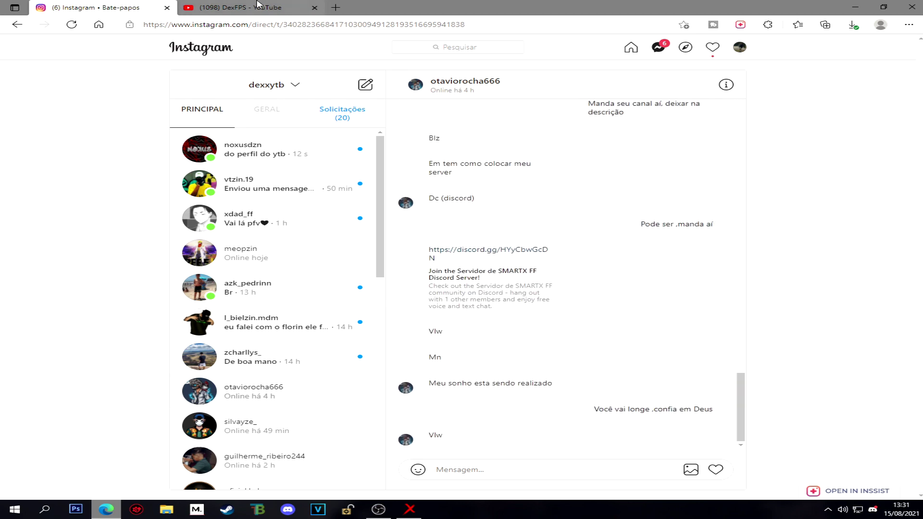
Step: Open the newest video on the DexFPS YouTube channel, skip the ad, and examine the pinned comment containing the download link
click(286, 4)
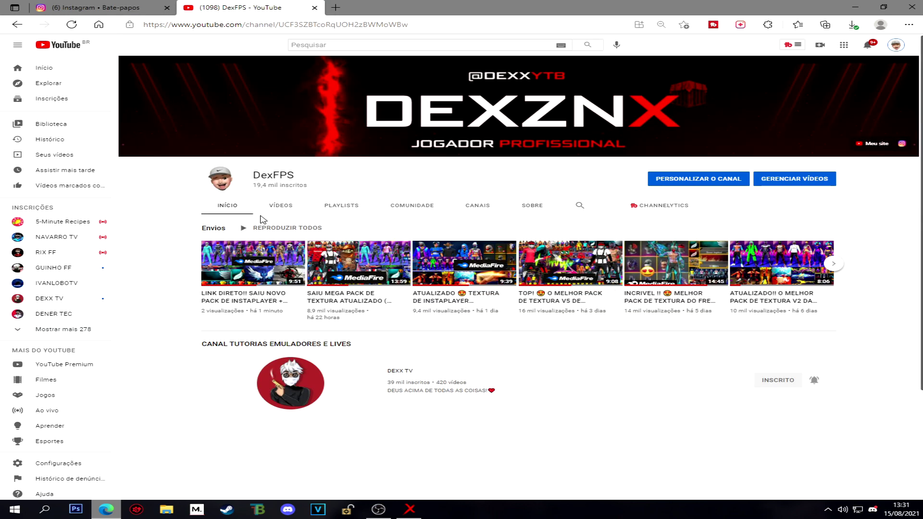
click(247, 267)
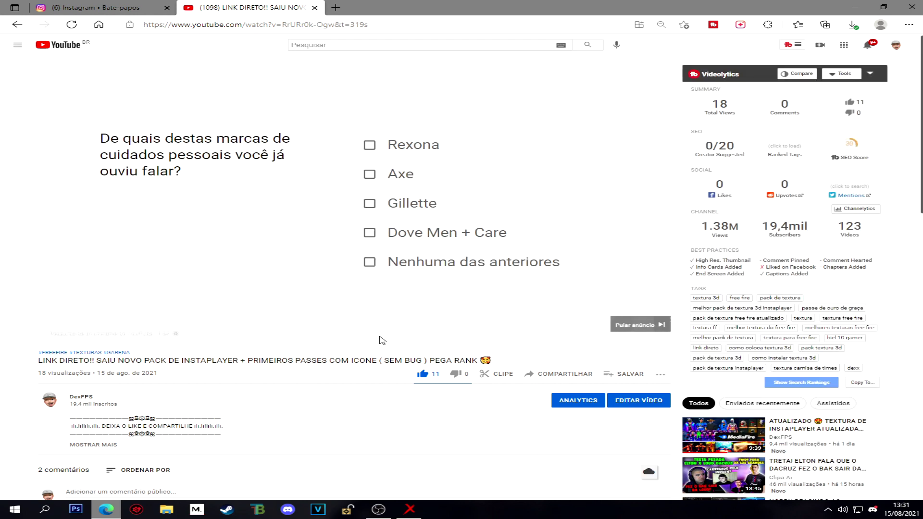
click(652, 330)
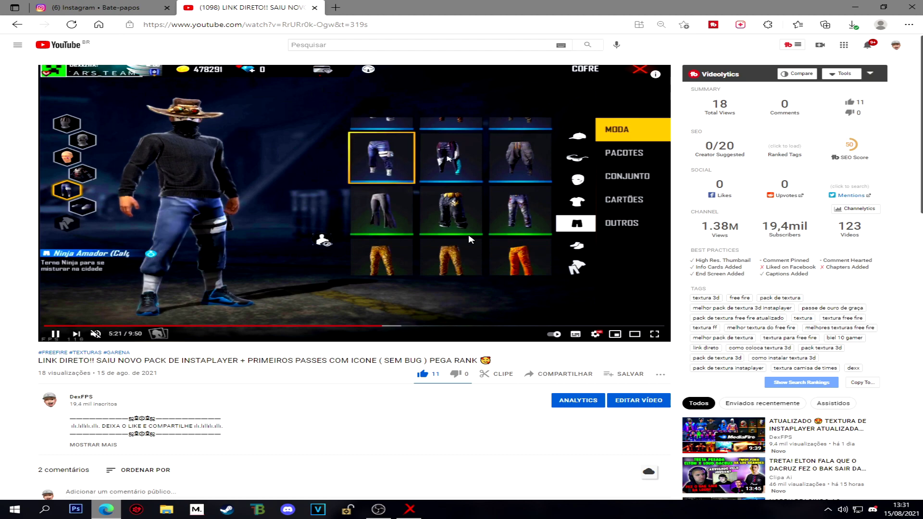
scroll(456, 246, down, 3)
scroll(181, 251, down, 4)
scroll(268, 271, up, 4)
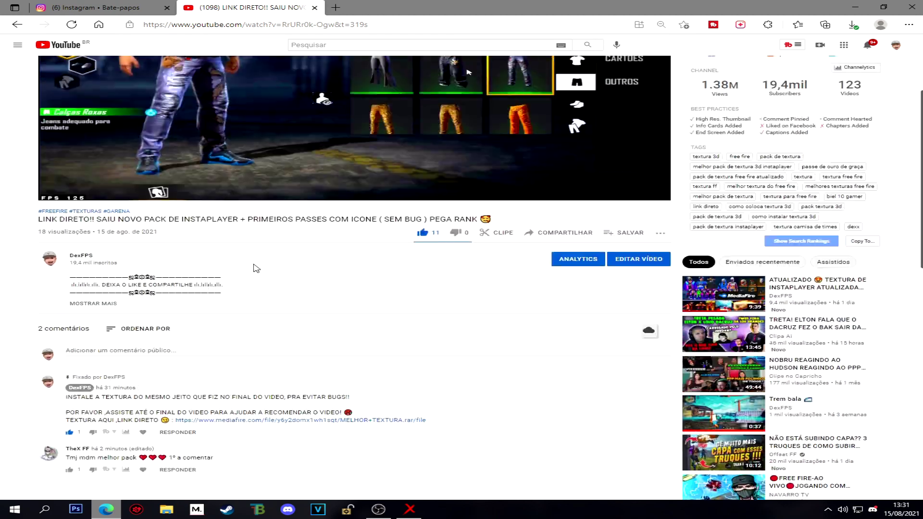
scroll(251, 297, up, 3)
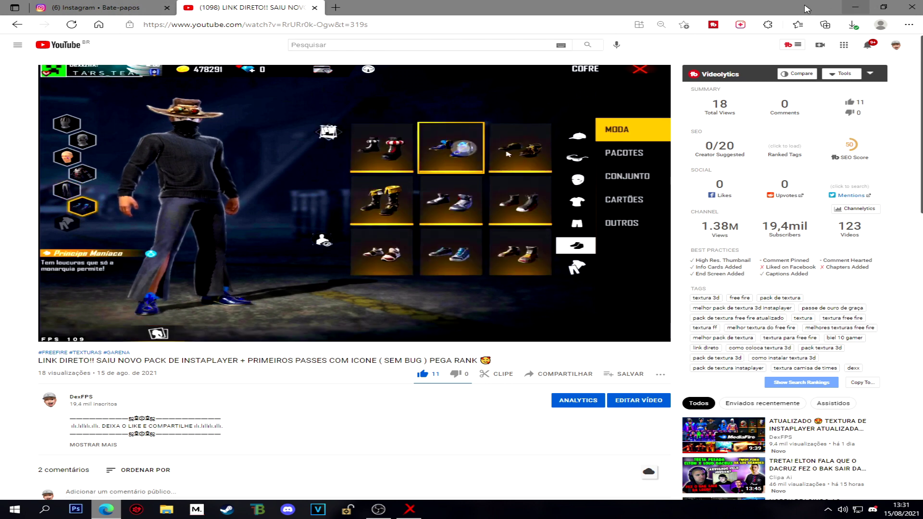
Step: Open the DEXX TV site in a new browser tab and look through its home page and download options
click(336, 7)
text(E)
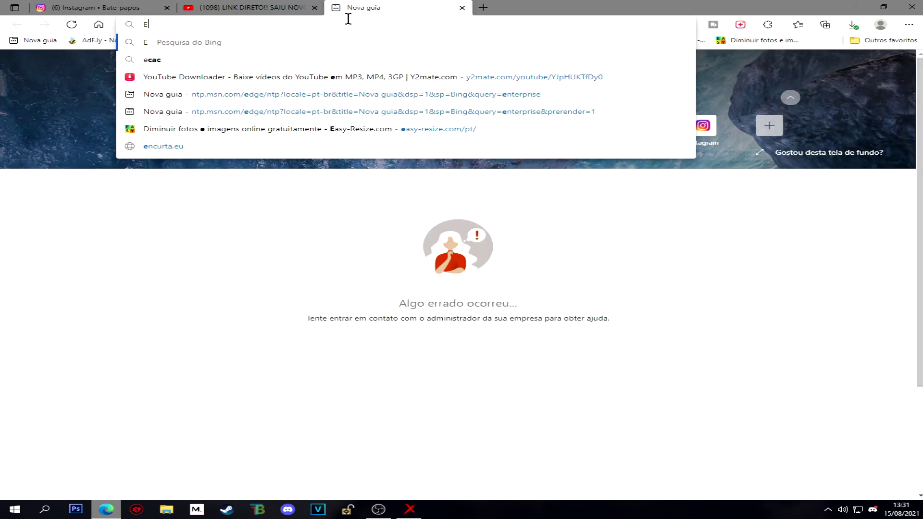
key(BackSpace)
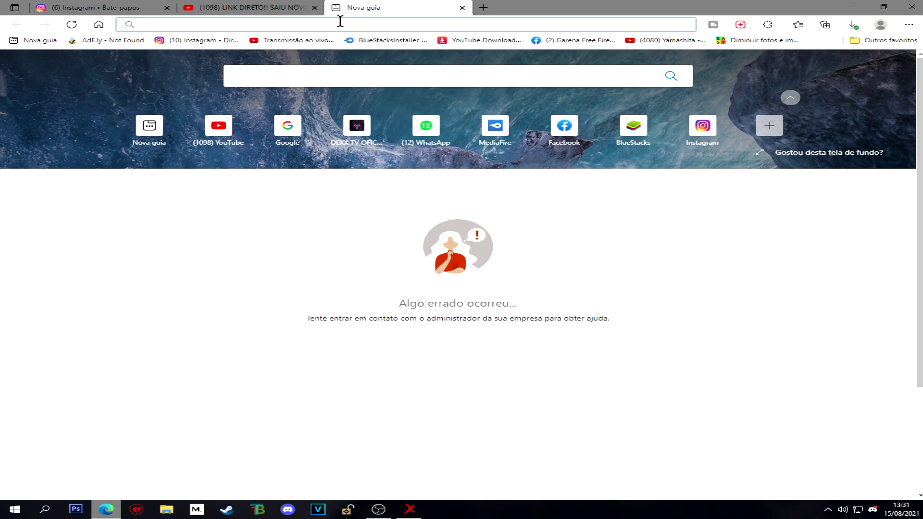
text(E)
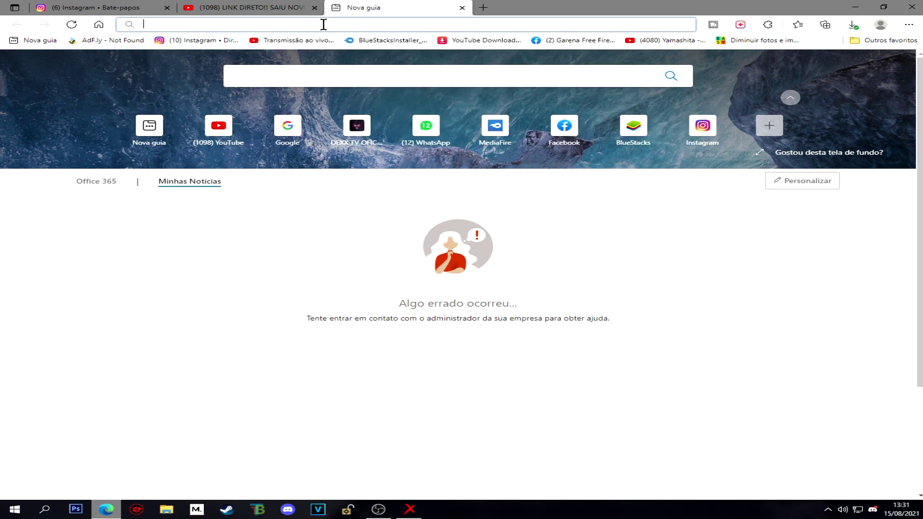
click(356, 126)
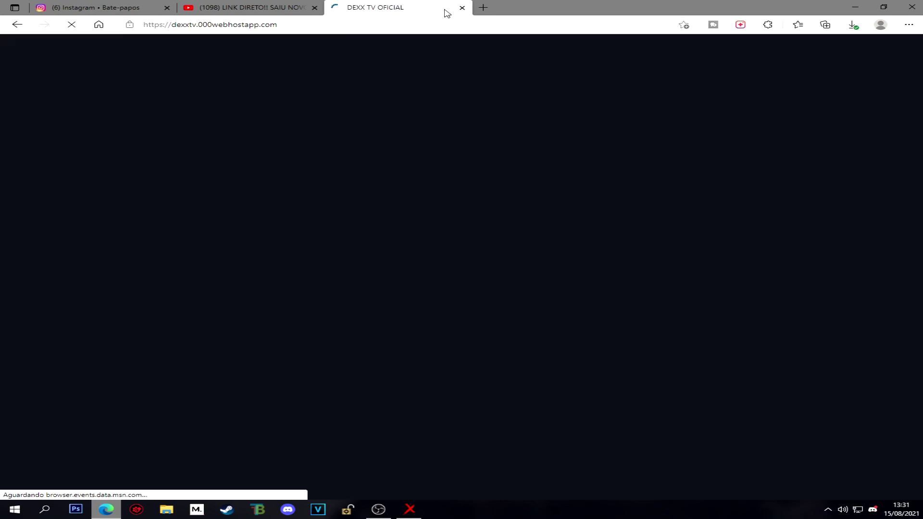
click(570, 100)
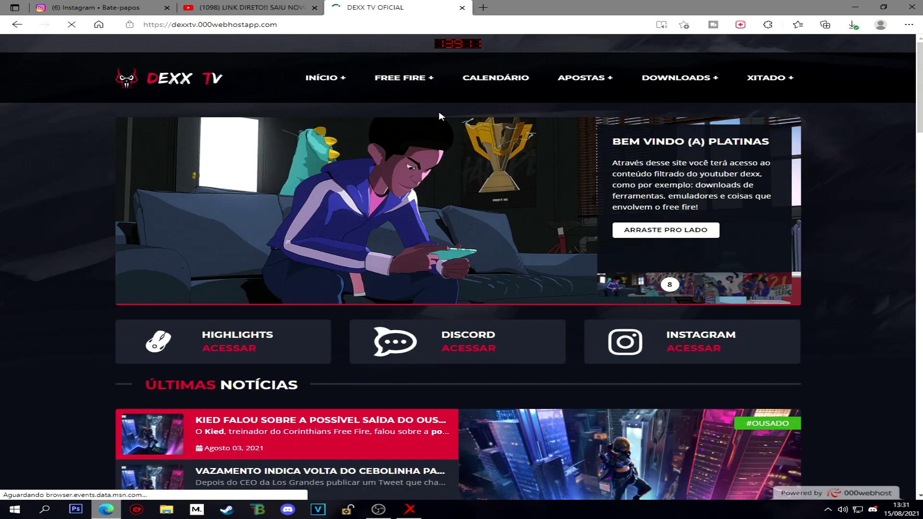
scroll(425, 116, down, 20)
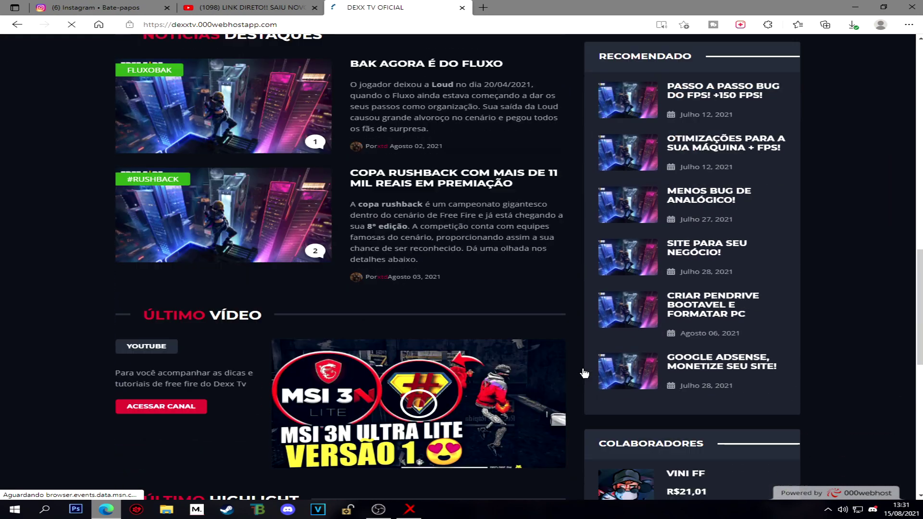
scroll(281, 385, down, 4)
scroll(707, 119, up, 20)
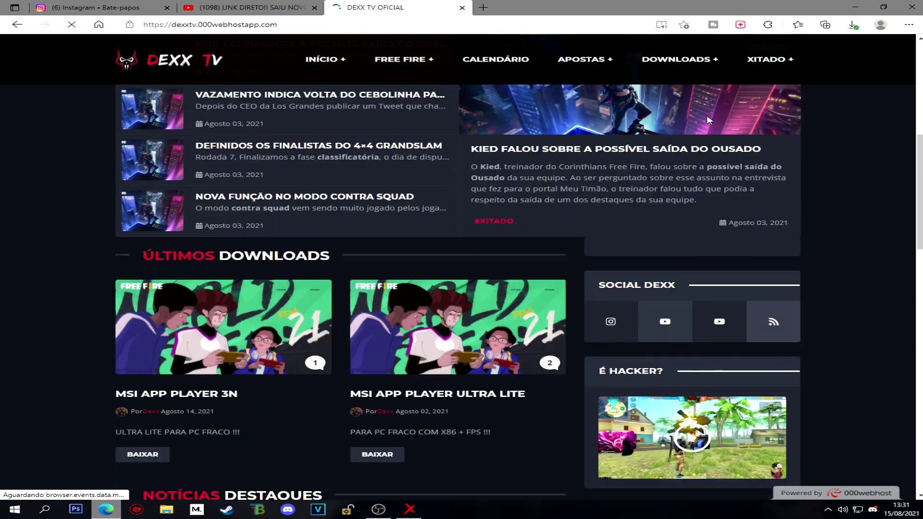
scroll(707, 119, up, 8)
mouse_move(667, 119)
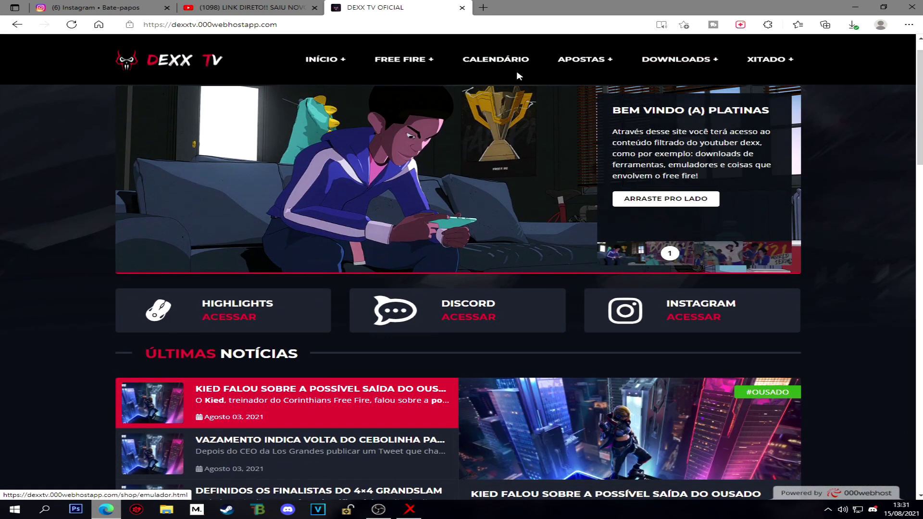
Step: Minimize the browser and move SMART X.rar and the ProjectTitan folder together slightly higher on the desktop
click(856, 7)
drag(475, 297, 477, 261)
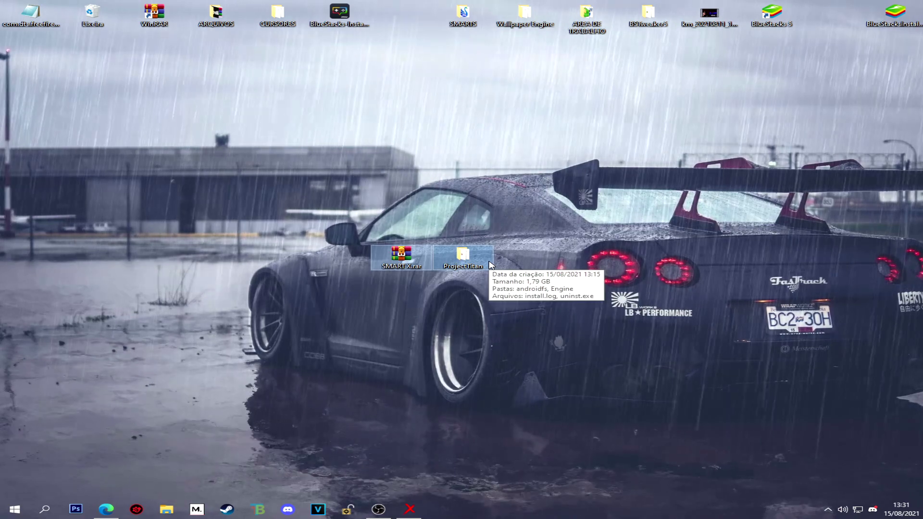
drag(315, 209, 564, 313)
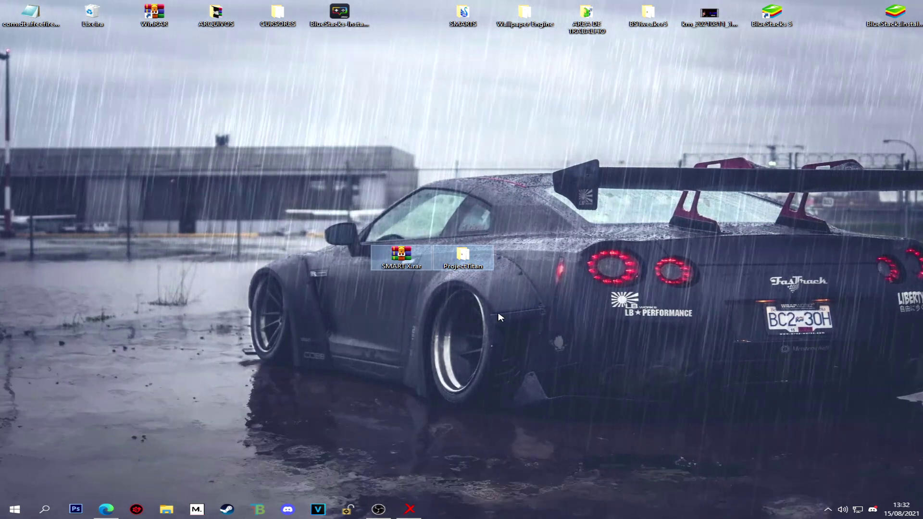
drag(419, 279, 473, 289)
drag(369, 283, 516, 225)
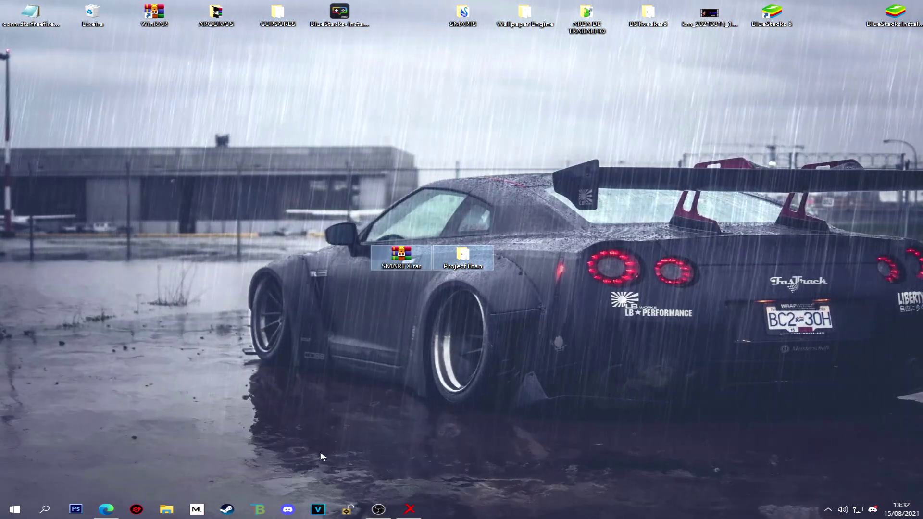
Step: Exit the running SmartGaGa emulator and confirm closing it
click(410, 509)
click(610, 9)
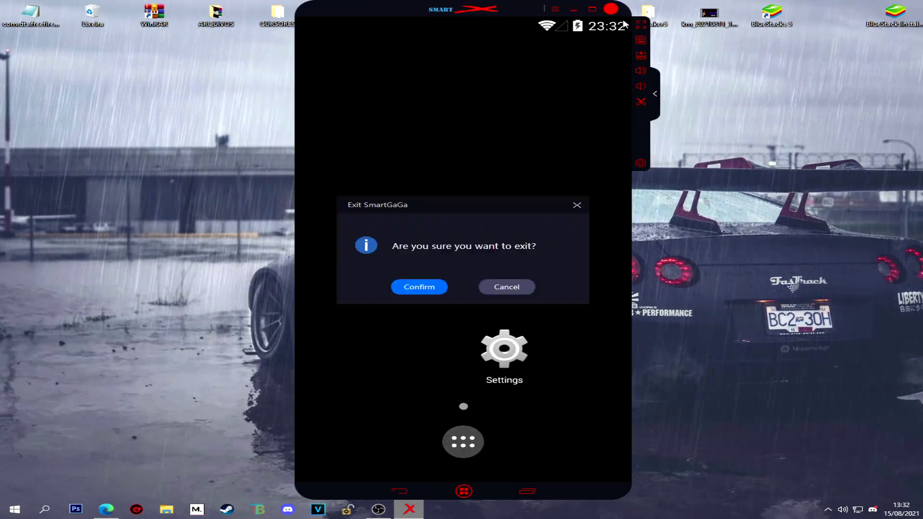
click(420, 287)
right_click(567, 225)
click(645, 260)
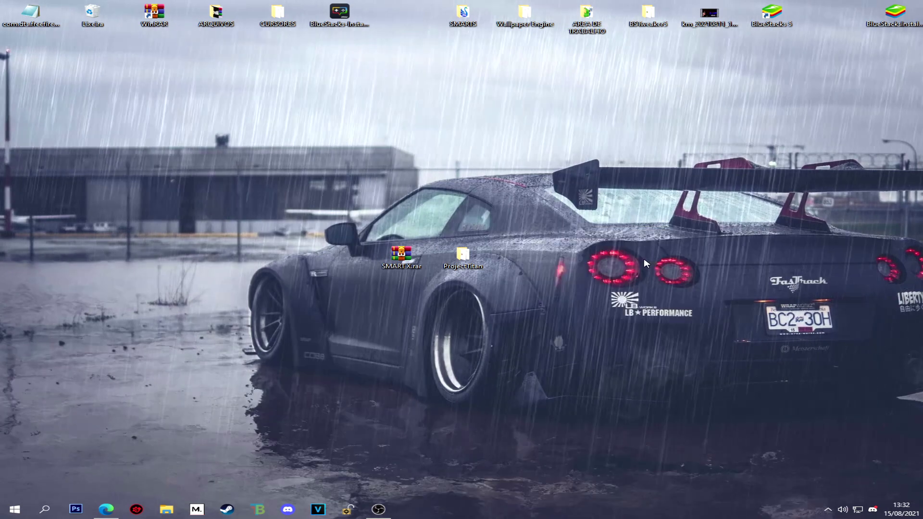
Step: Try to extract SMART X.rar directly onto the desktop, and place the archive next to the ProjectTitan folder
drag(402, 255, 277, 257)
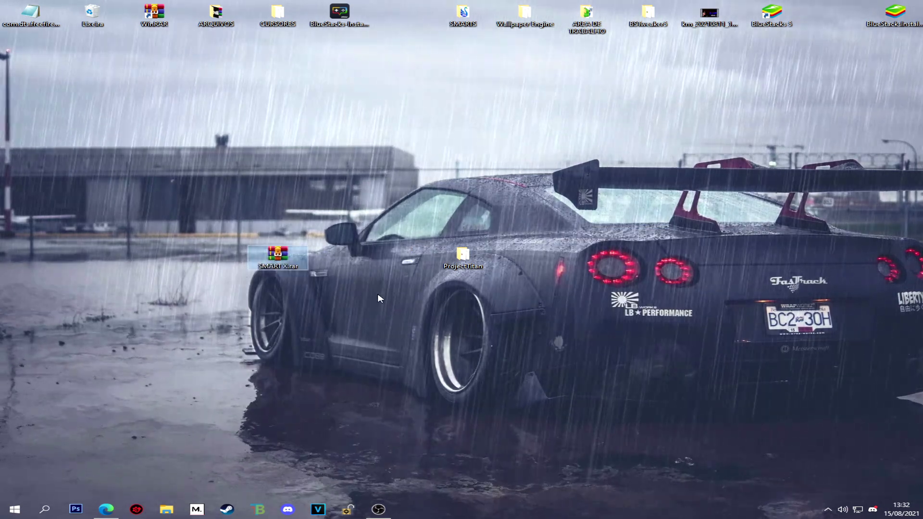
right_click(291, 262)
mouse_move(235, 280)
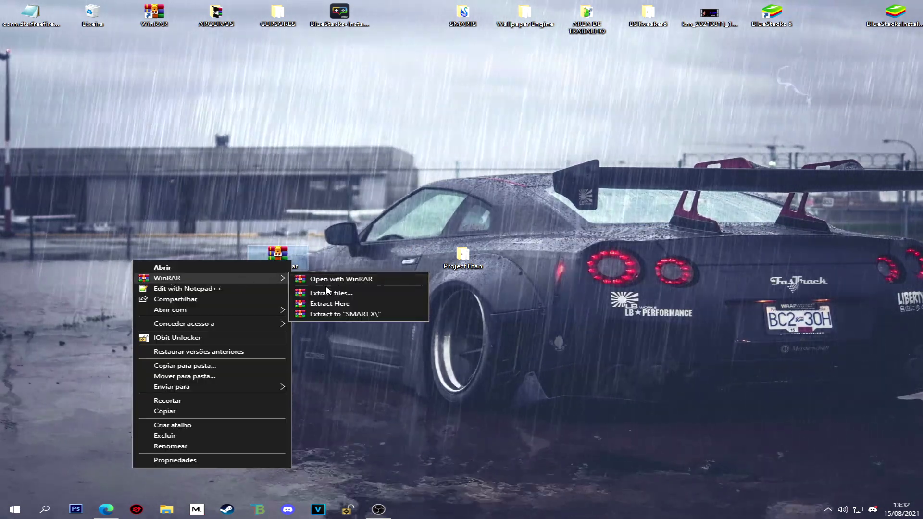
click(327, 304)
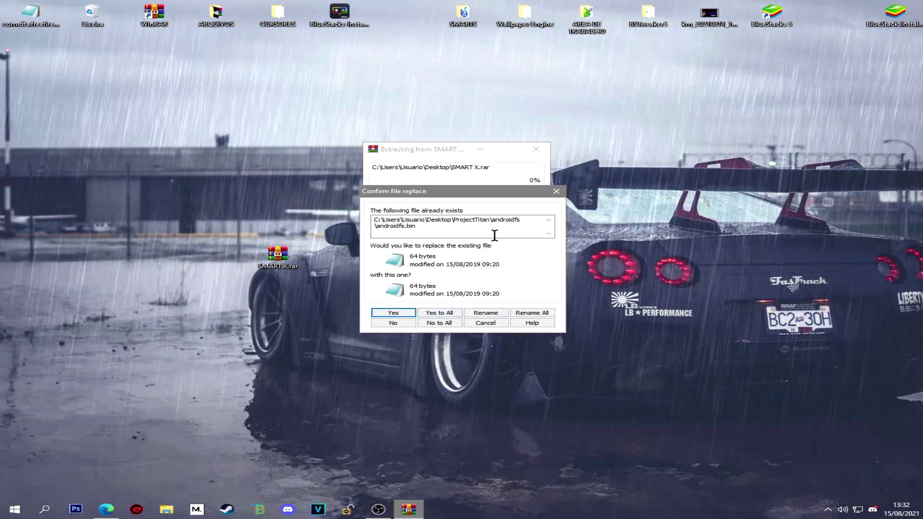
click(558, 195)
drag(298, 264, 484, 264)
drag(589, 265, 558, 267)
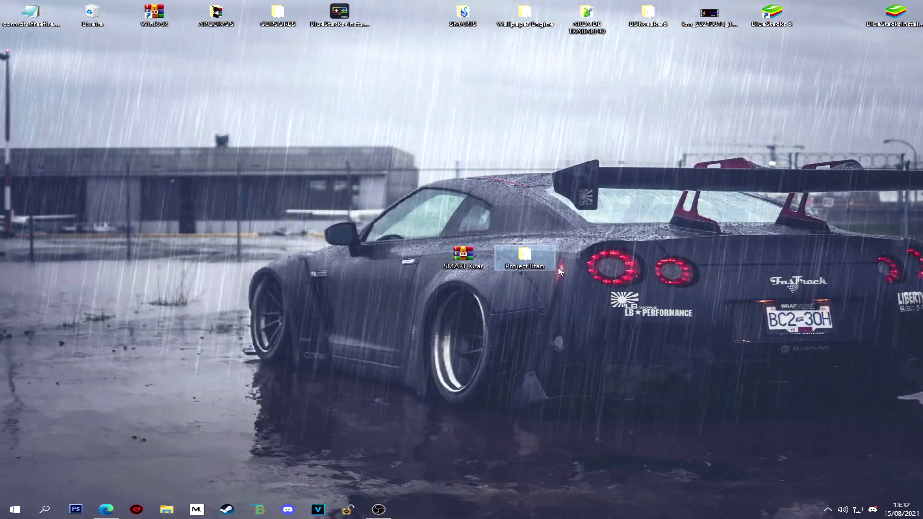
Step: Create a desktop shortcut for ProjectTitan.exe from the ProjectTitan folder's Engine subfolder and close the folder window
double_click(525, 258)
double_click(178, 117)
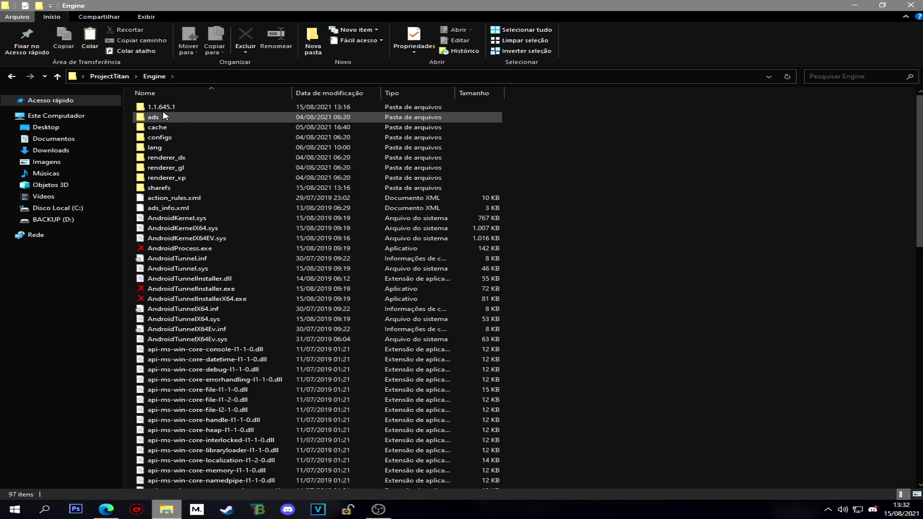
scroll(238, 275, down, 19)
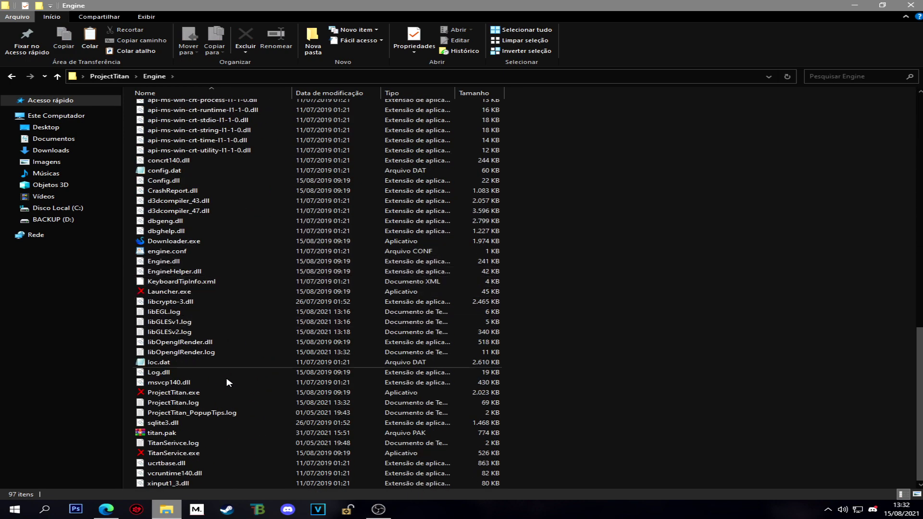
right_click(186, 395)
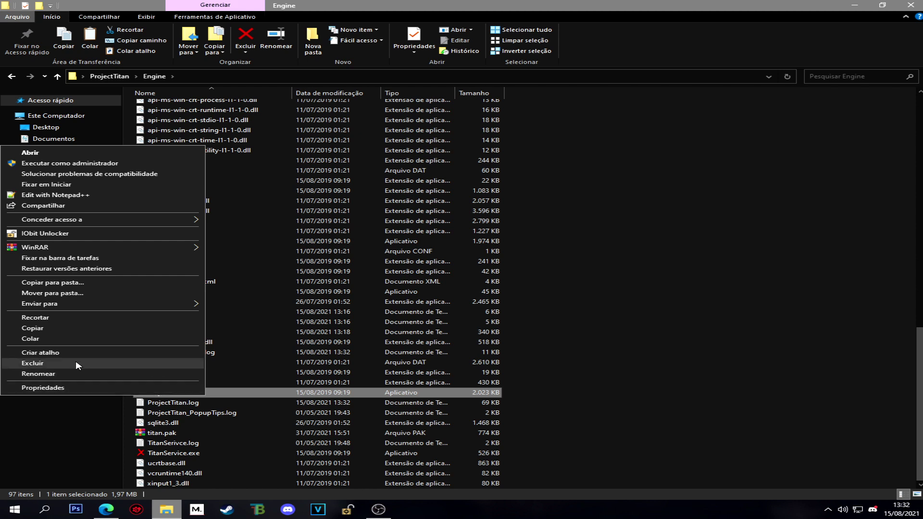
mouse_move(50, 306)
click(245, 306)
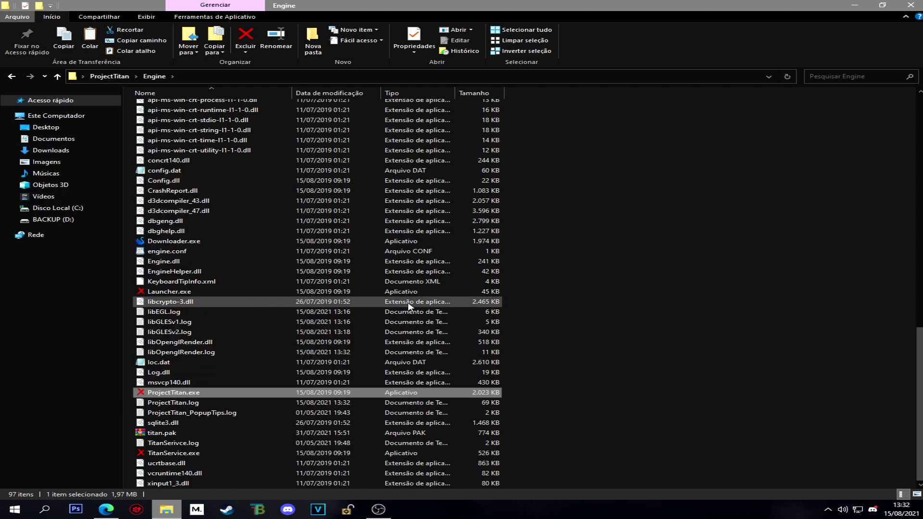
click(912, 5)
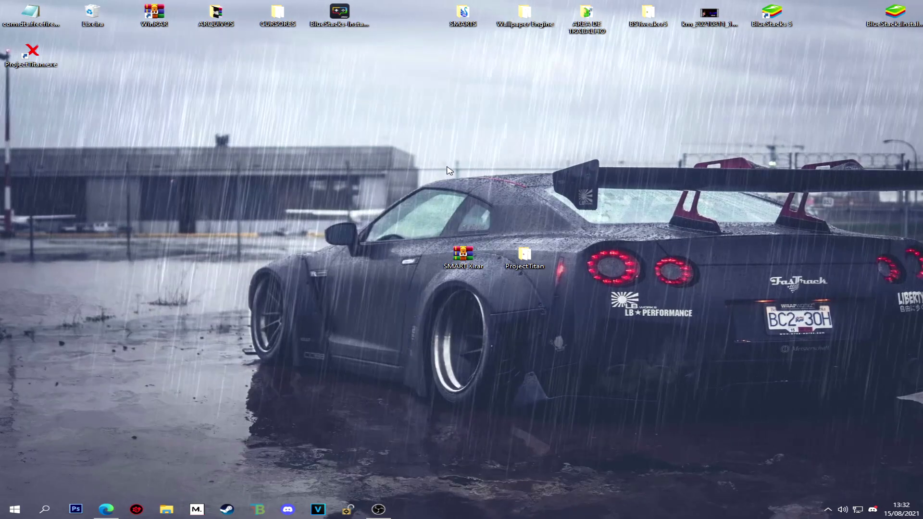
Step: Move the ProjectTitan folder and SMART X.rar to the desktop's left edge, and the ProjectTitan.exe shortcut near its centre
drag(46, 52, 597, 260)
drag(524, 255, 30, 94)
drag(439, 255, 19, 135)
click(39, 104)
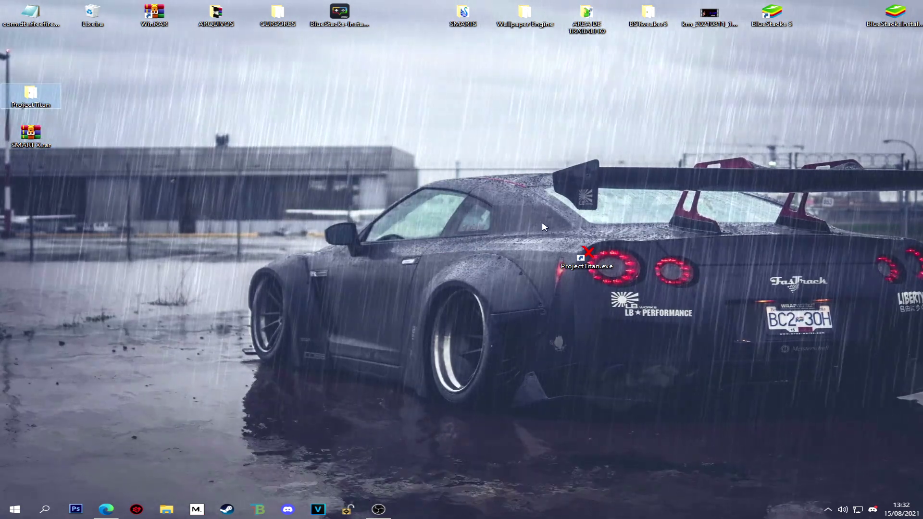
drag(584, 259, 404, 272)
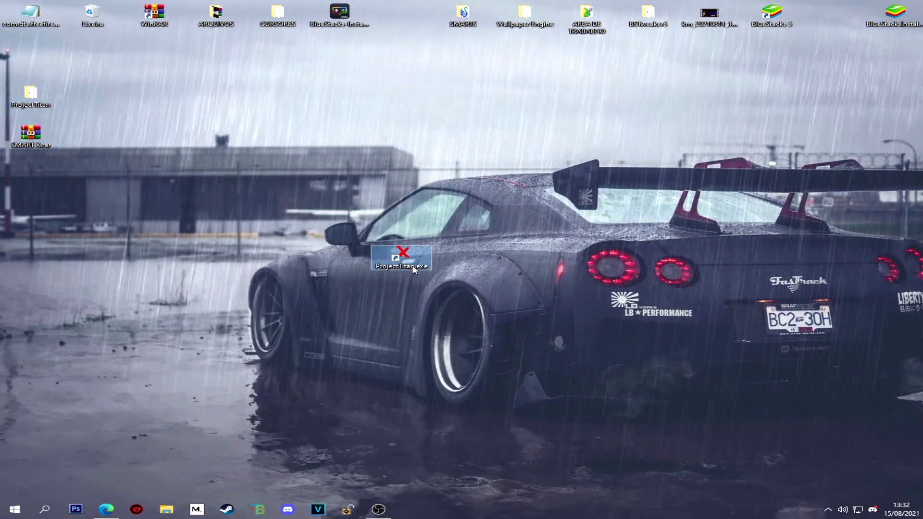
Step: Launch the ProjectTitan.exe desktop shortcut as administrator and show the emulator's list of installed apps
right_click(406, 264)
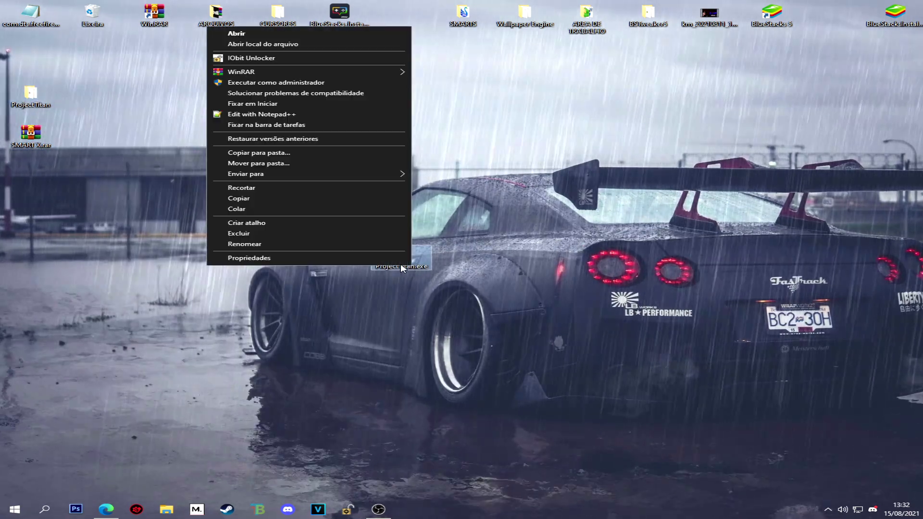
click(284, 83)
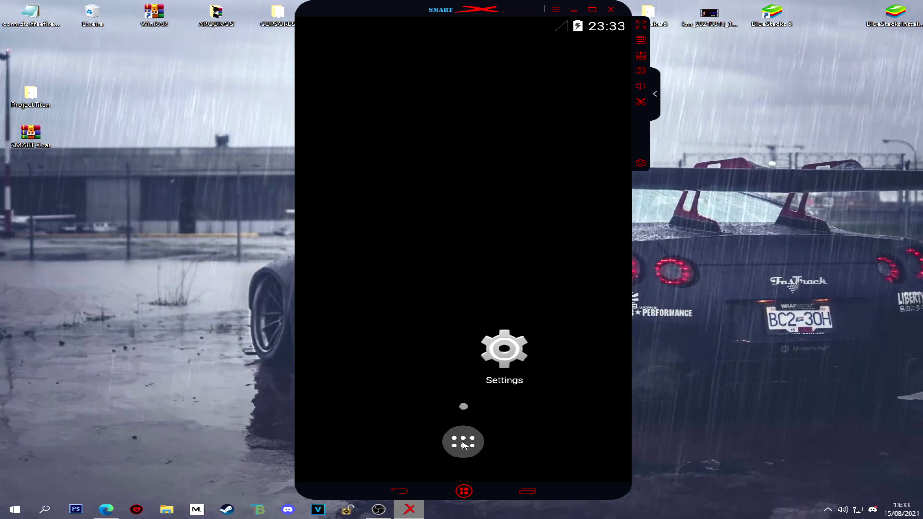
click(463, 442)
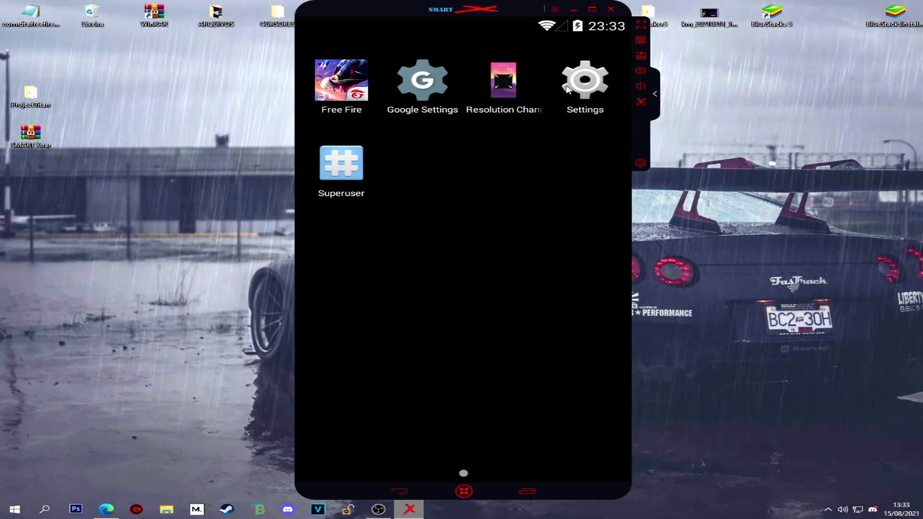
Step: View the emulator's About information and close it
click(558, 10)
click(557, 118)
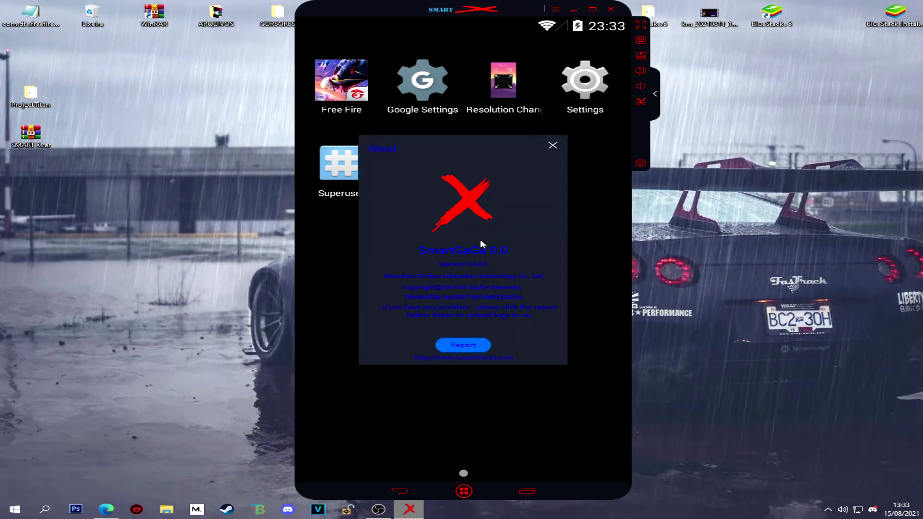
click(552, 147)
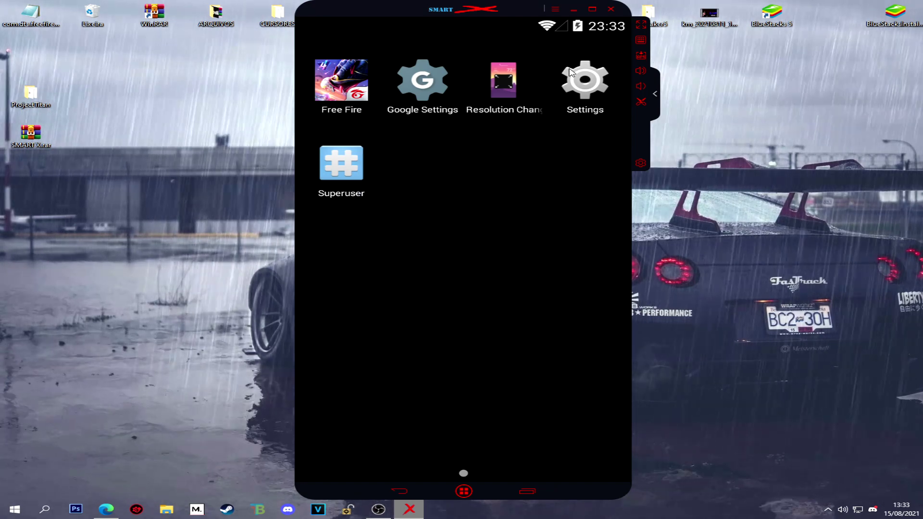
Step: Look through the Android Settings list inside the emulator and return to the installed apps
click(596, 92)
scroll(418, 159, down, 4)
scroll(397, 274, up, 4)
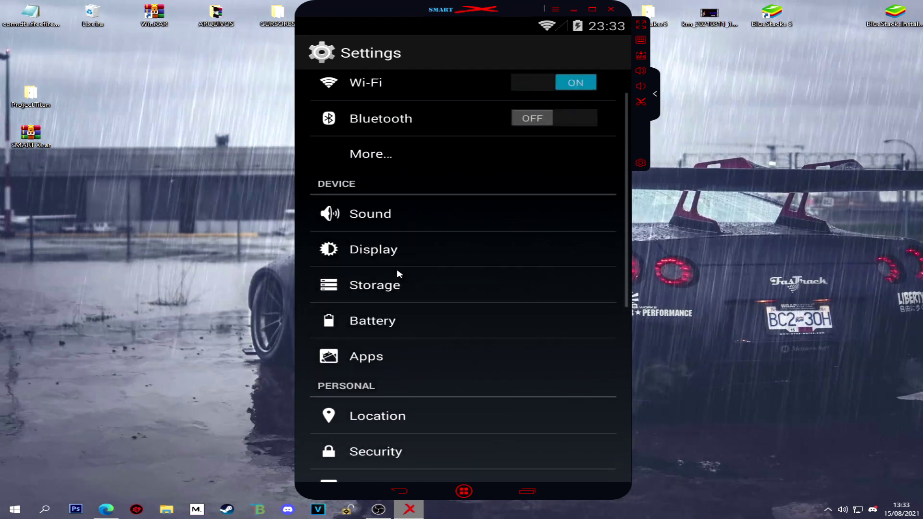
scroll(397, 273, up, 1)
click(409, 491)
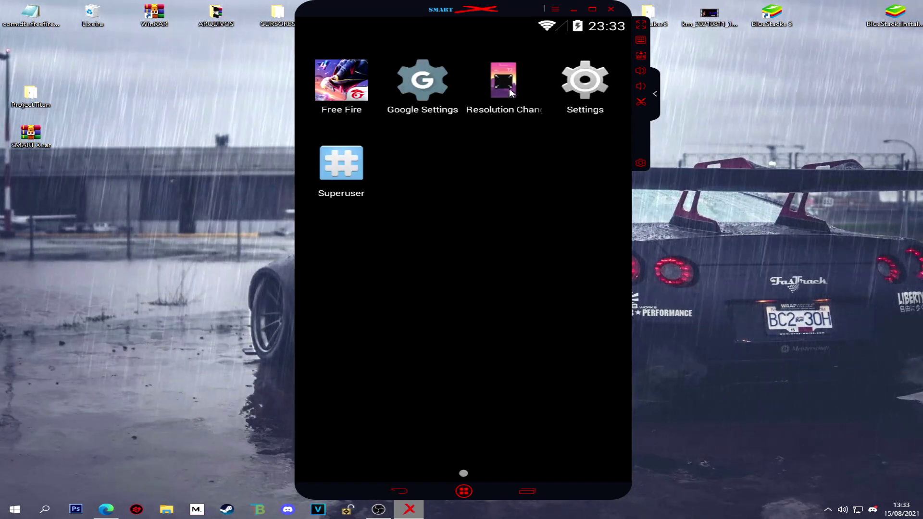
Step: Open Resolution Changer and look through its resolution, screen density and overscan options
click(567, 113)
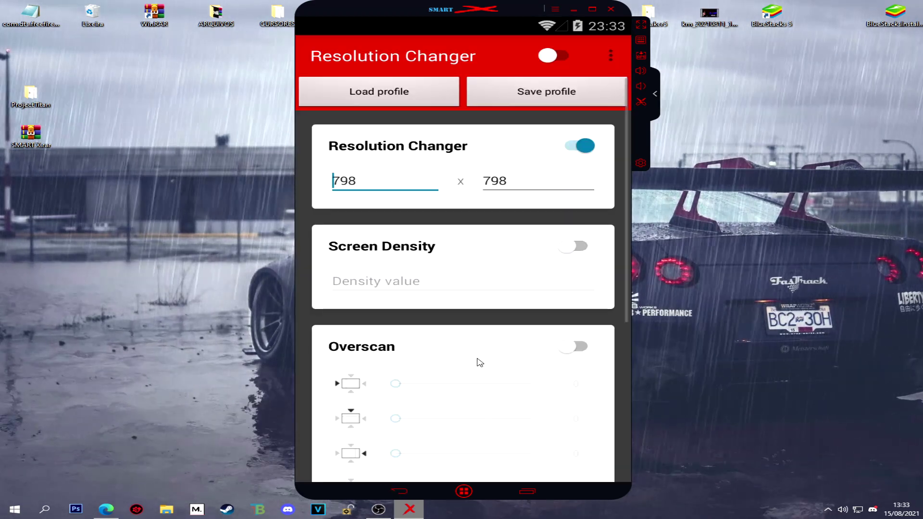
scroll(473, 238, down, 5)
scroll(379, 199, up, 5)
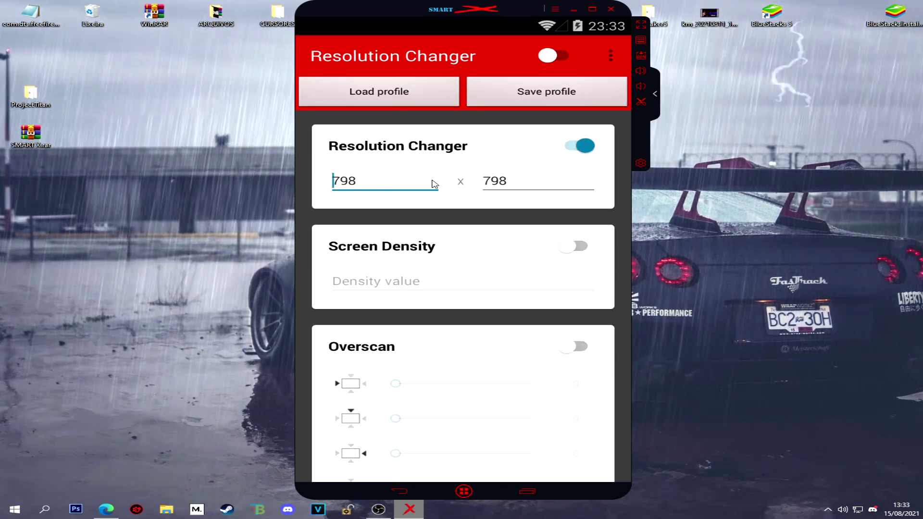
Step: Clear the recently used apps, launch Free Fire and dismiss its key mapping guide
click(525, 490)
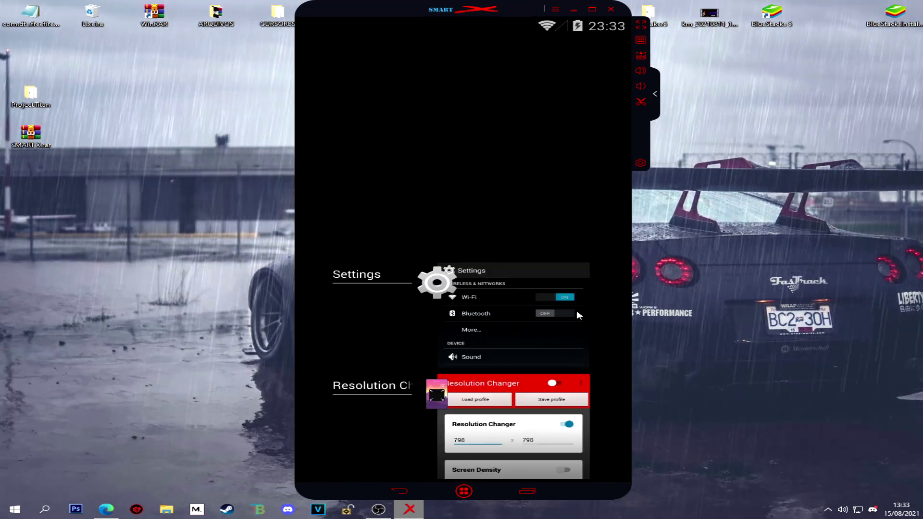
drag(533, 382, 540, 372)
click(541, 248)
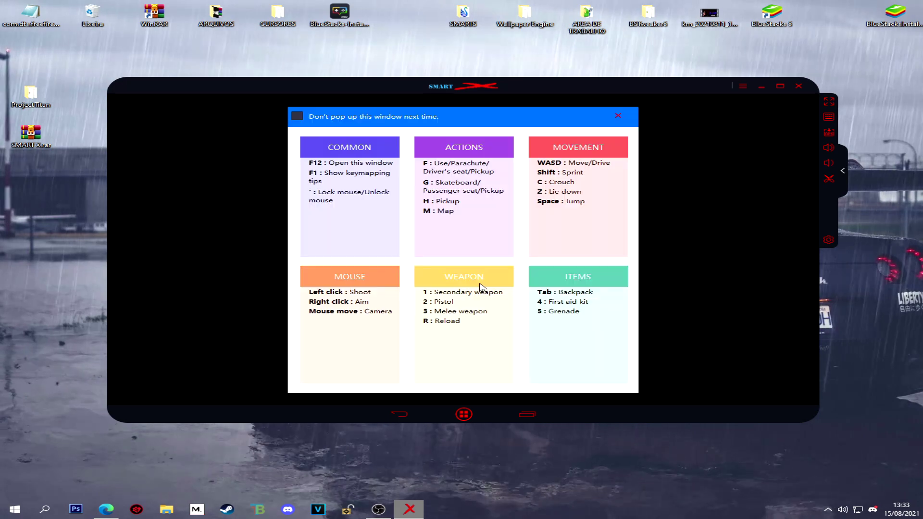
click(625, 117)
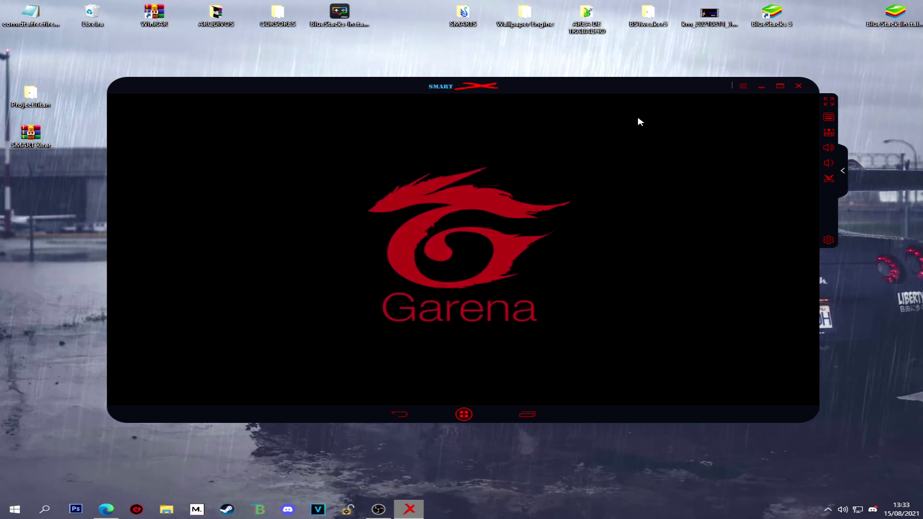
Step: Examine the emulator's Basic and Advanced settings while Free Fire loads
click(743, 86)
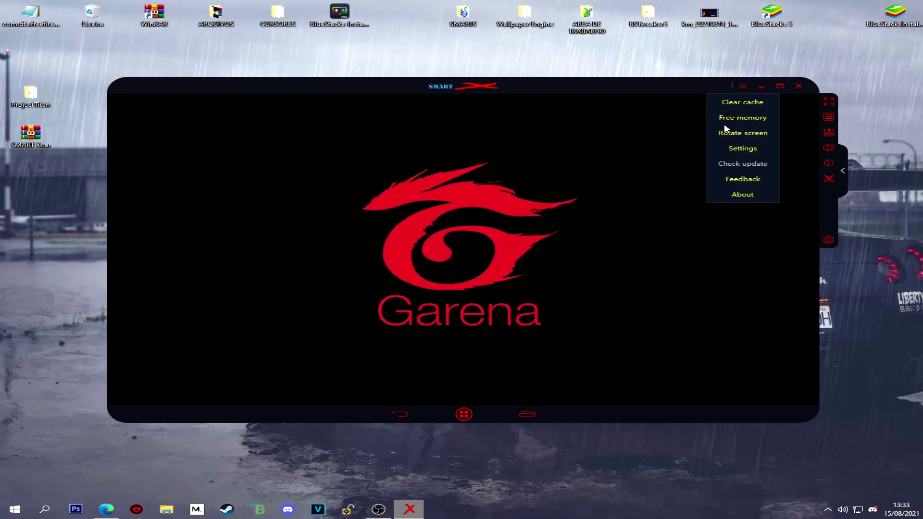
click(740, 149)
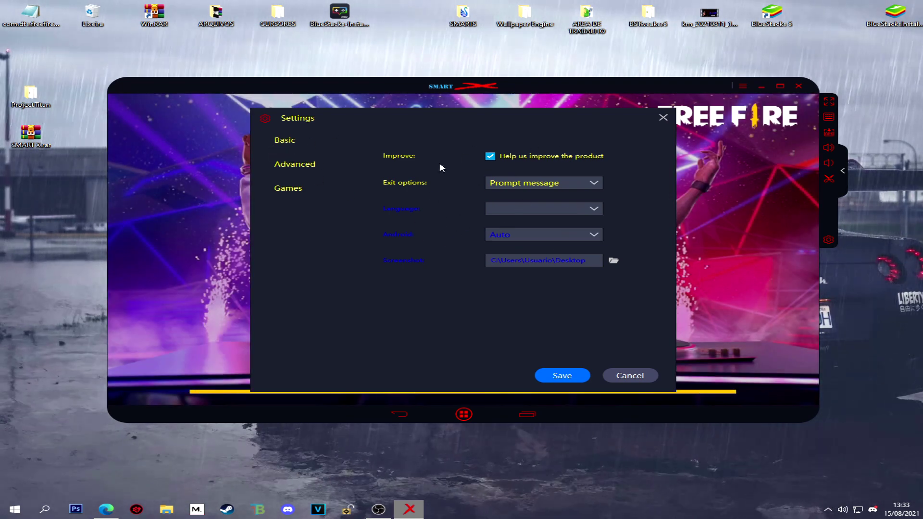
click(294, 164)
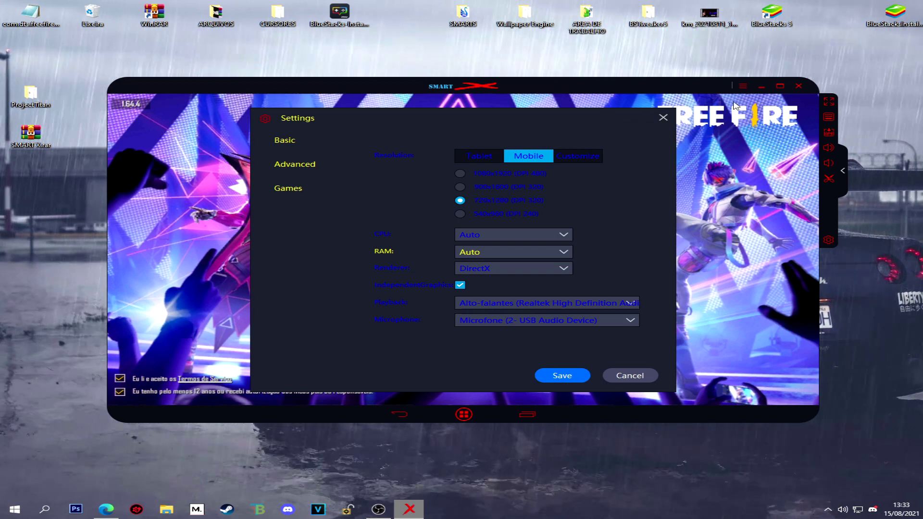
Step: Lower the emulator's volume by three steps
click(829, 164)
click(829, 164)
click(829, 164)
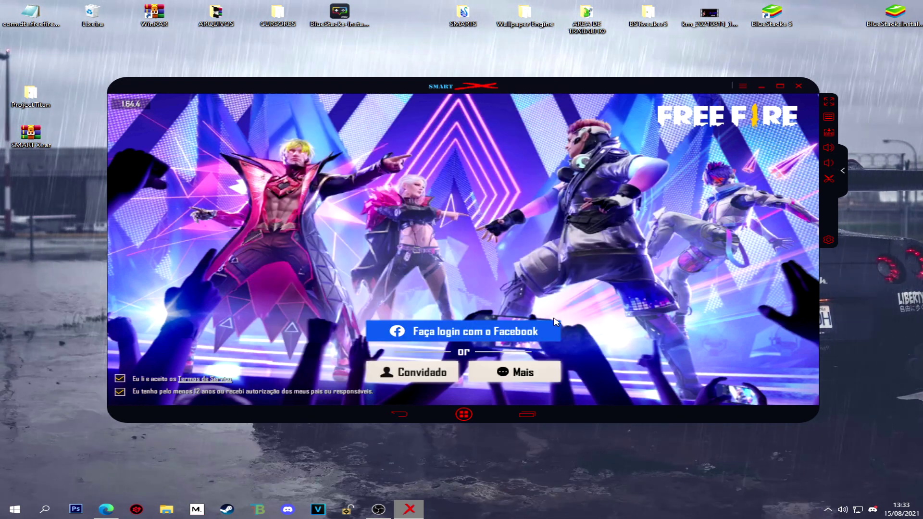
Step: Reopen the emulator settings and inspect the available CPU core and RAM options without changing them
click(744, 87)
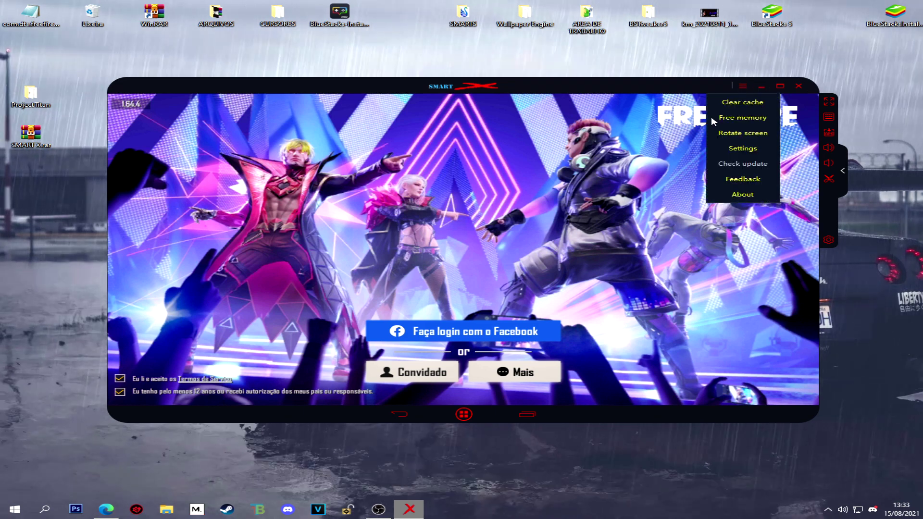
click(742, 149)
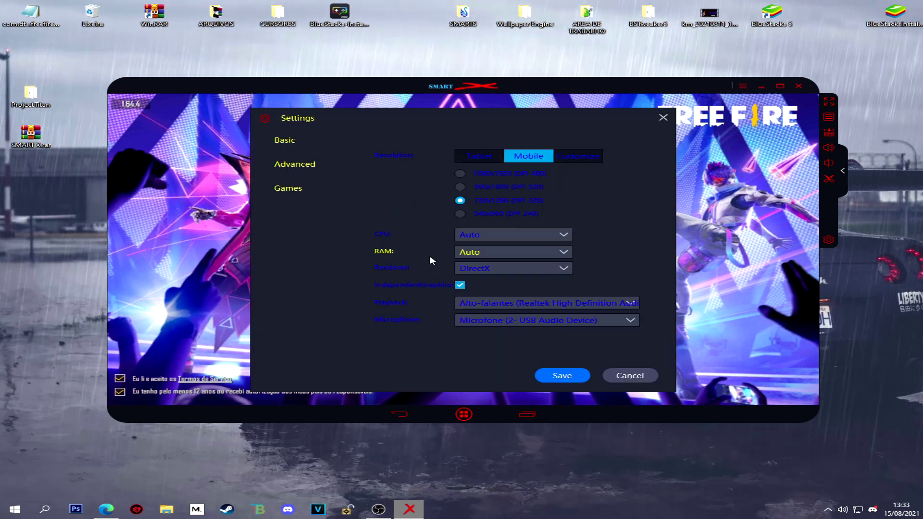
click(498, 255)
click(498, 255)
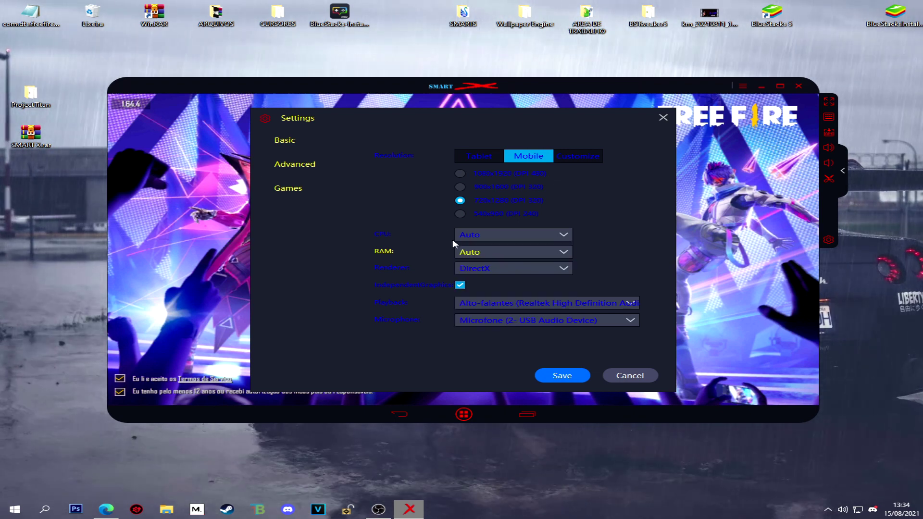
click(479, 236)
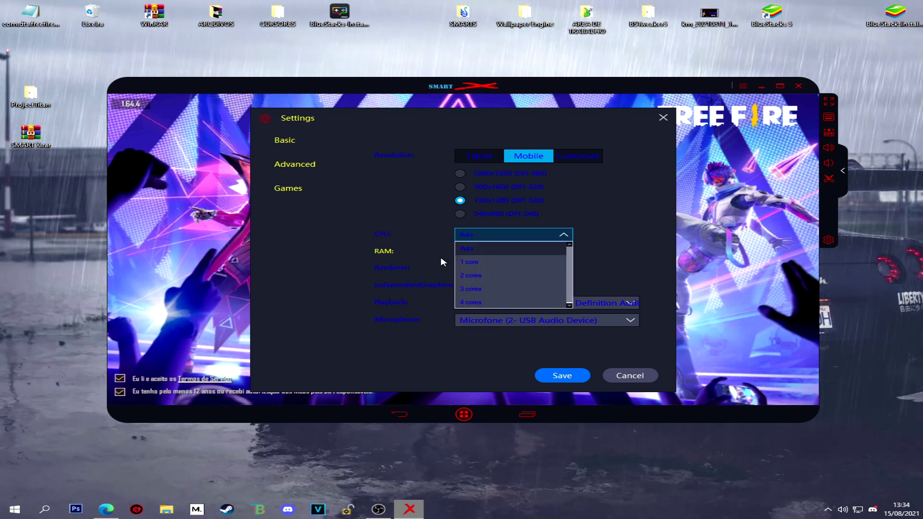
click(503, 238)
click(483, 257)
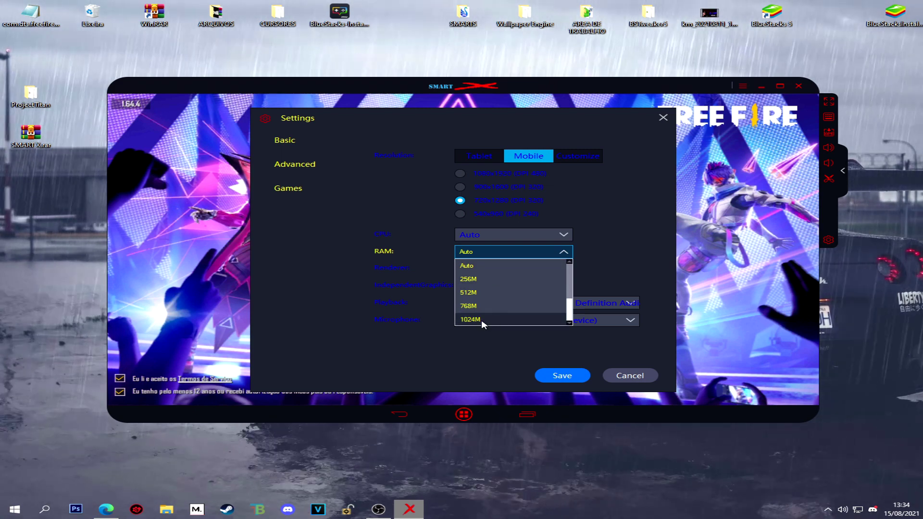
click(419, 279)
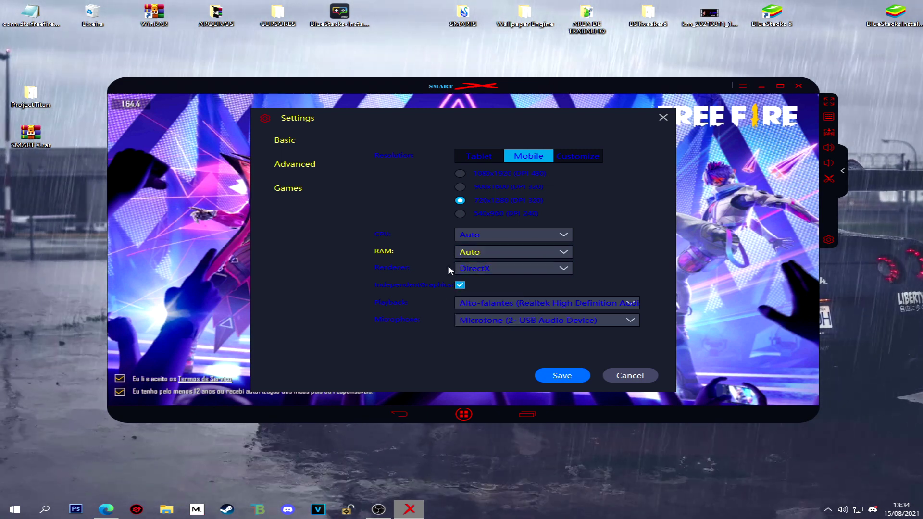
Step: Check the renderer choices and the Games settings, and close the emulator settings without saving
click(510, 269)
click(501, 268)
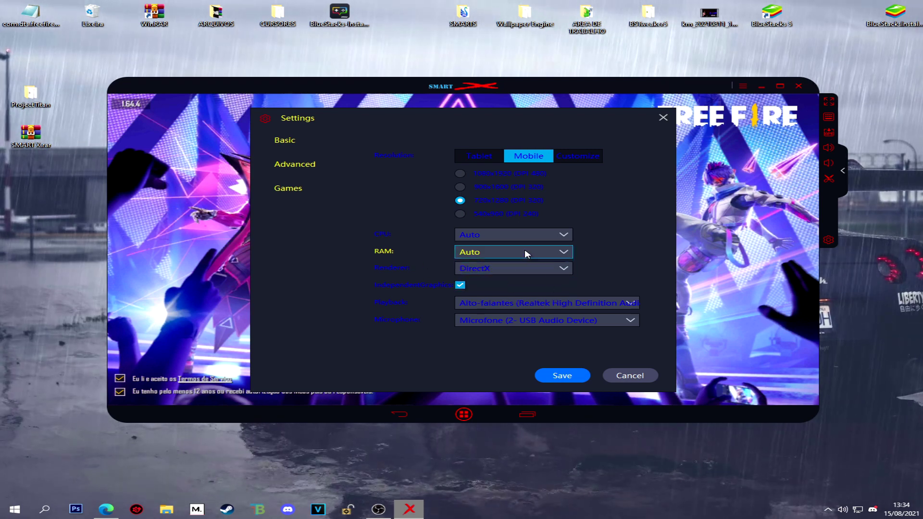
click(290, 186)
click(272, 156)
click(664, 118)
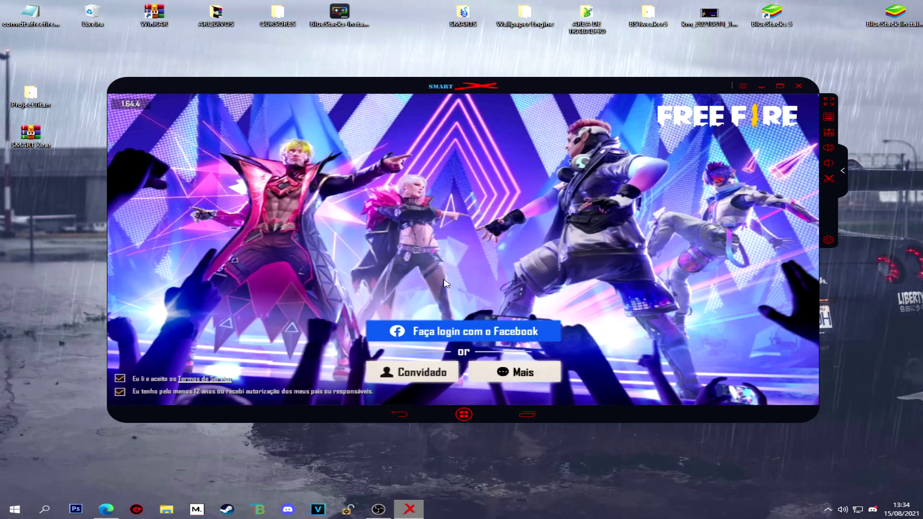
Step: Show Free Fire's additional login options for VK, Google and Twitter
click(522, 376)
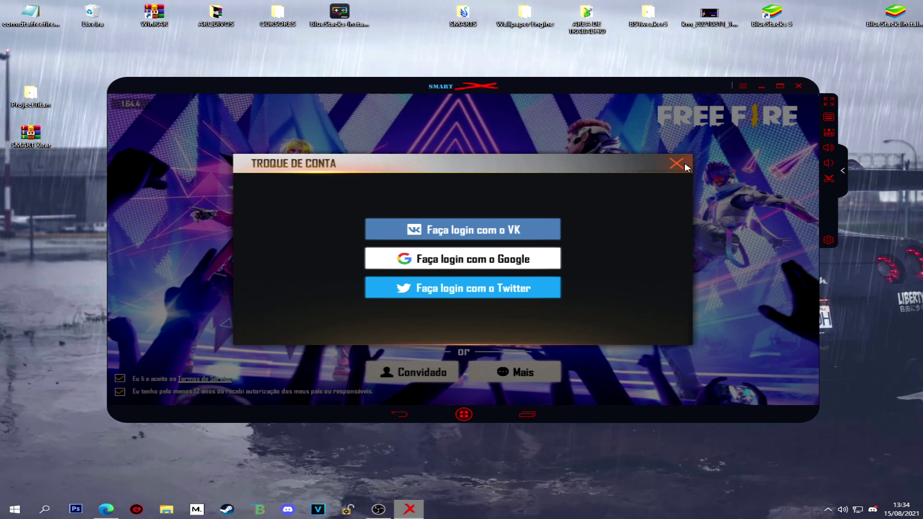
click(379, 461)
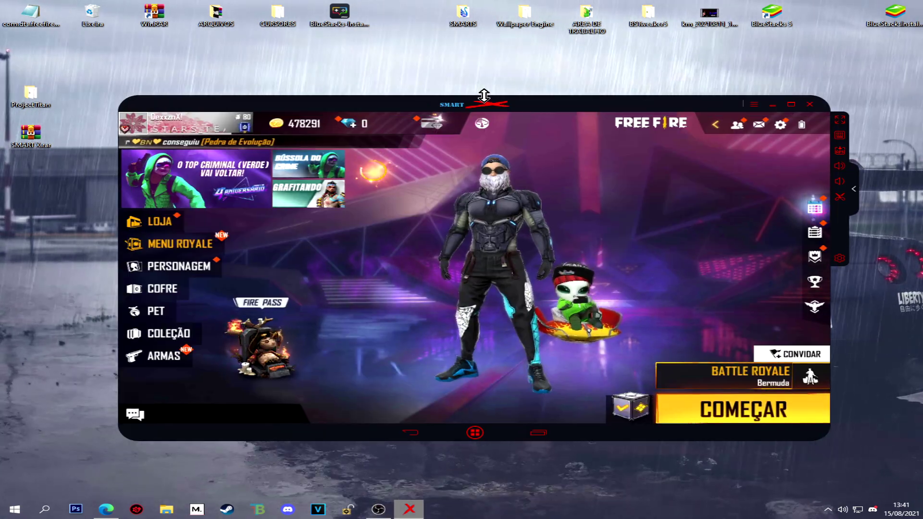
Step: Shrink the emulator window, enlarge it again to about its previous size and place it near the desktop's centre
drag(483, 95, 483, 51)
mouse_move(119, 396)
mouse_down()
mouse_move(104, 416)
mouse_move(160, 413)
mouse_move(123, 409)
mouse_up()
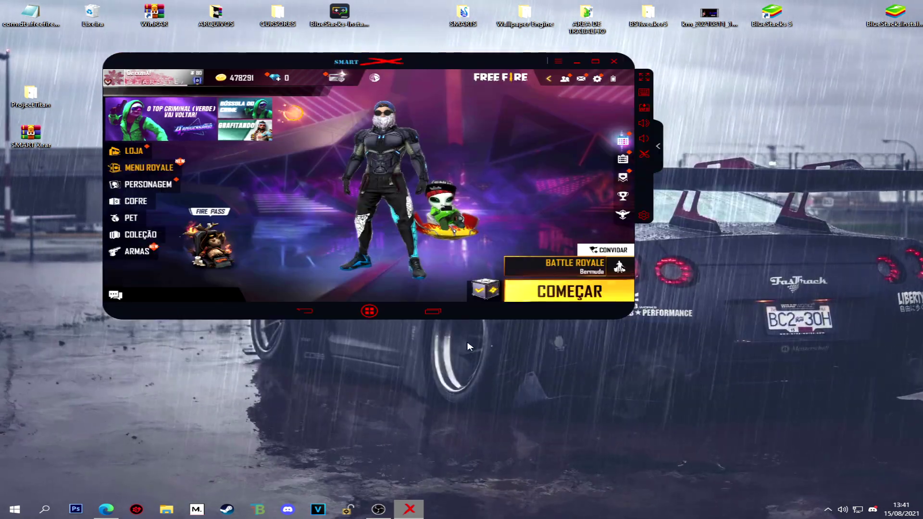
drag(621, 326, 707, 387)
drag(381, 61, 409, 97)
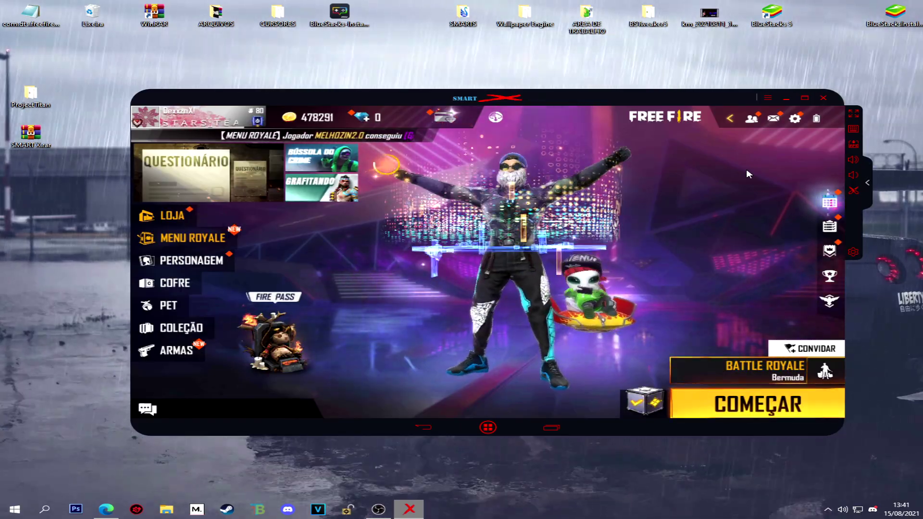
drag(513, 99, 513, 99)
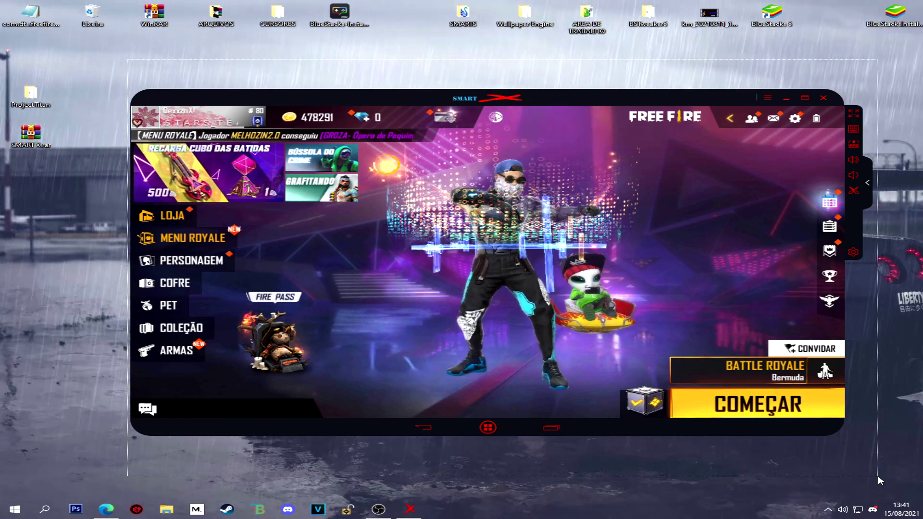
Step: Set the Geral and Olhadinha sensitivities to 0 in Free Fire's Sensibilidade settings
click(795, 119)
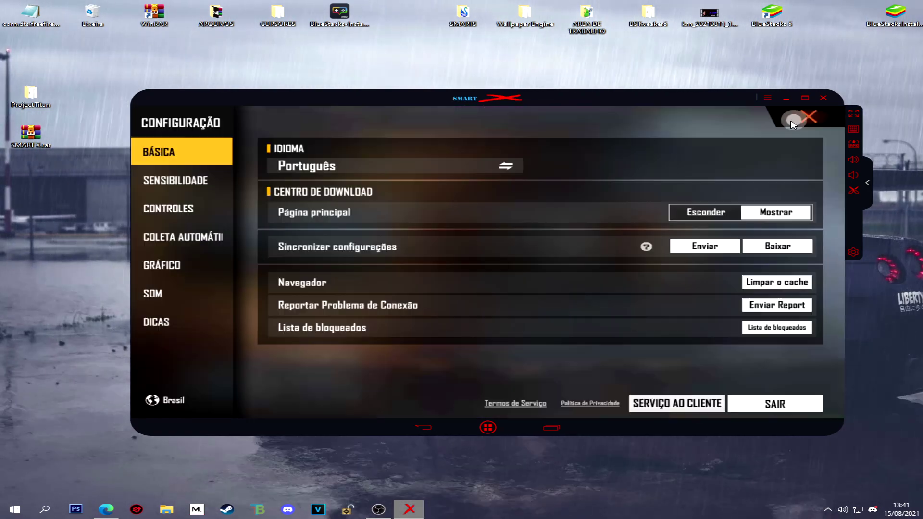
click(192, 181)
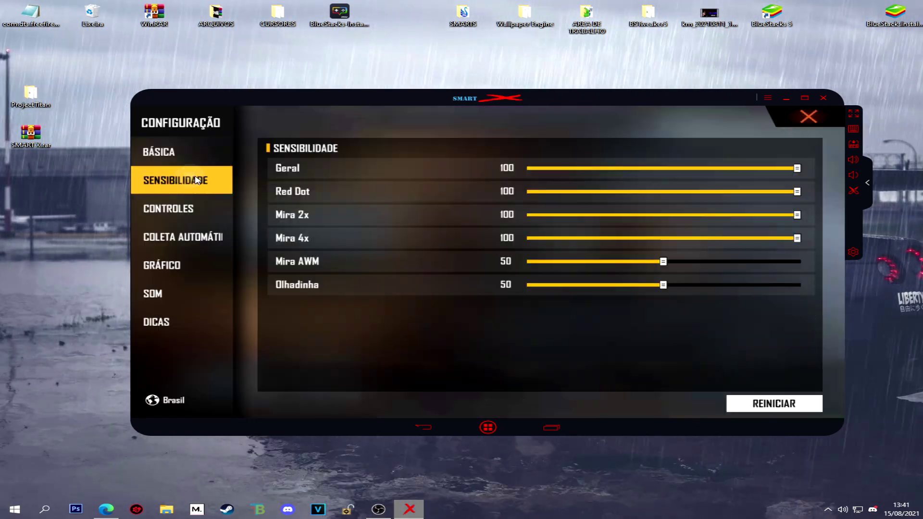
click(190, 151)
click(187, 180)
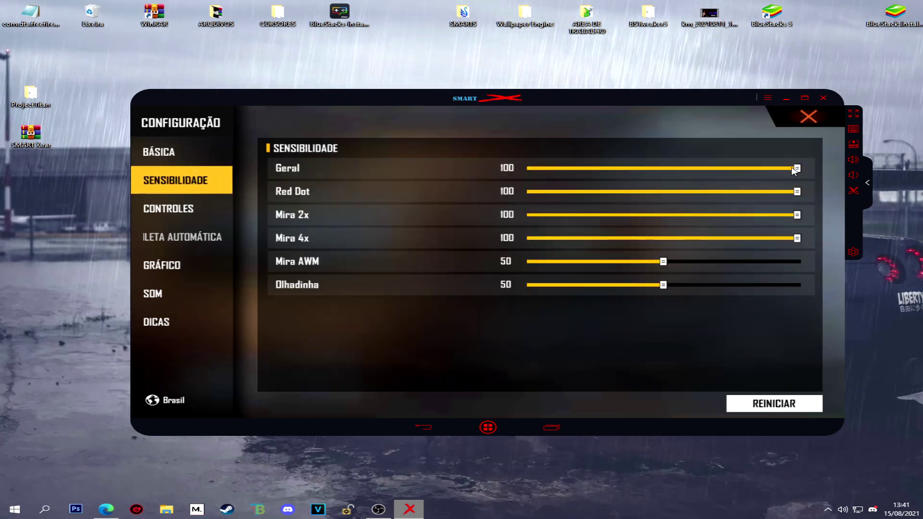
drag(794, 170, 454, 178)
drag(664, 285, 481, 286)
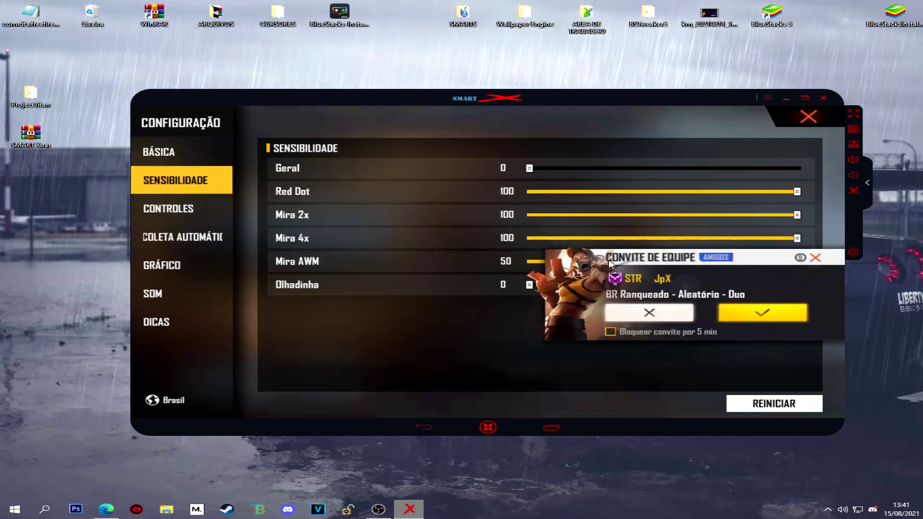
Step: Decline the team invitation with a 5-minute invite block and open Free Fire's Controles settings
click(611, 328)
click(655, 311)
click(168, 208)
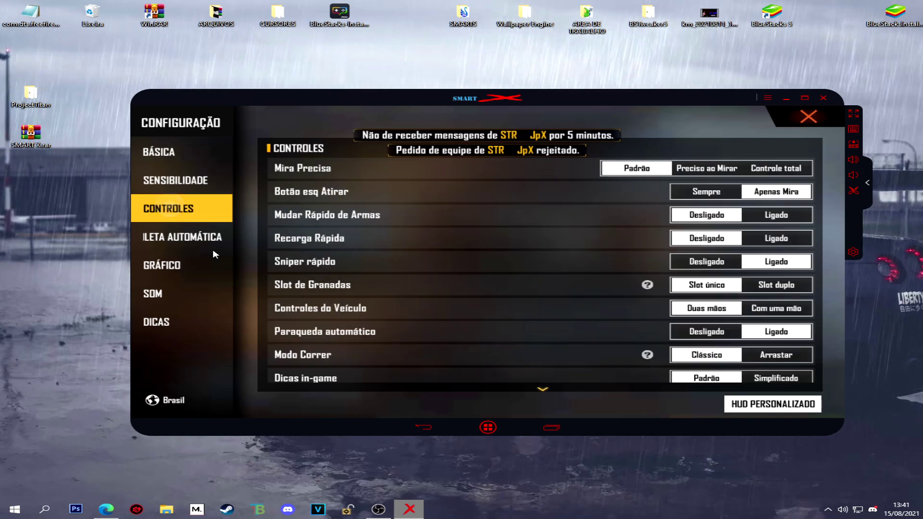
Step: Set Coleta Automática to Desligado for Armas, Armaduras e Mochilas, Kits Médicos, Munição, Acessórios and Granadas
click(183, 236)
click(706, 169)
click(694, 192)
click(692, 215)
click(697, 238)
click(697, 261)
click(697, 284)
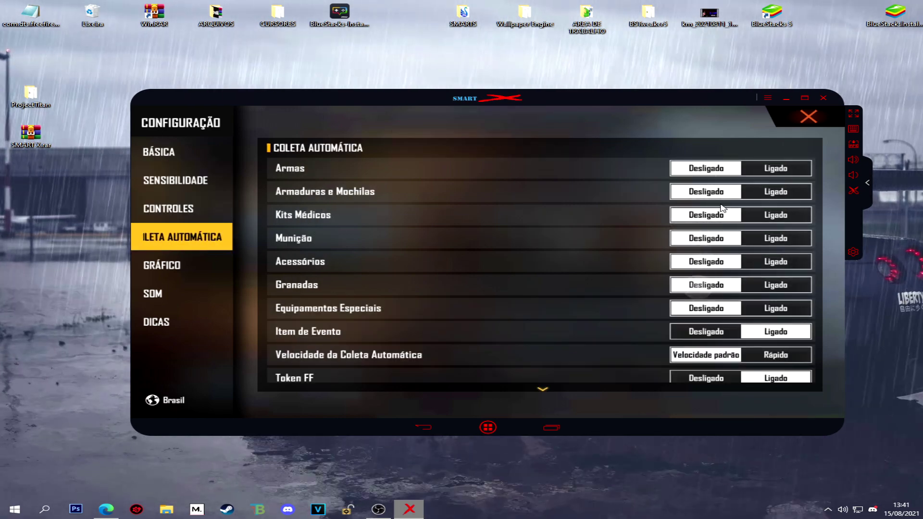
Step: Set Coleta Automática to Desligado for Item de Evento and Token FF
click(705, 332)
click(706, 378)
scroll(483, 196, down, 3)
Step: In Free Fire's Gráfico settings, set Gráficos to Ultra and Sombra to Ligado, and choose the Água filter
click(175, 272)
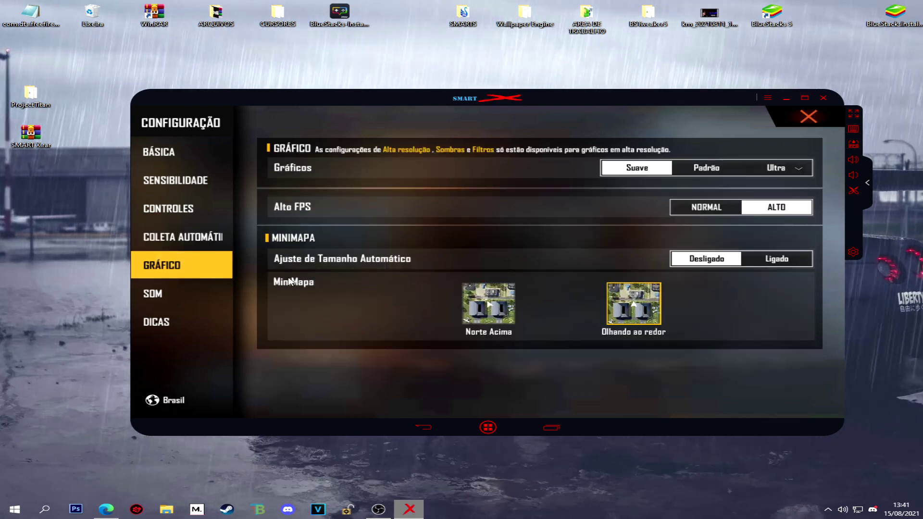
click(776, 168)
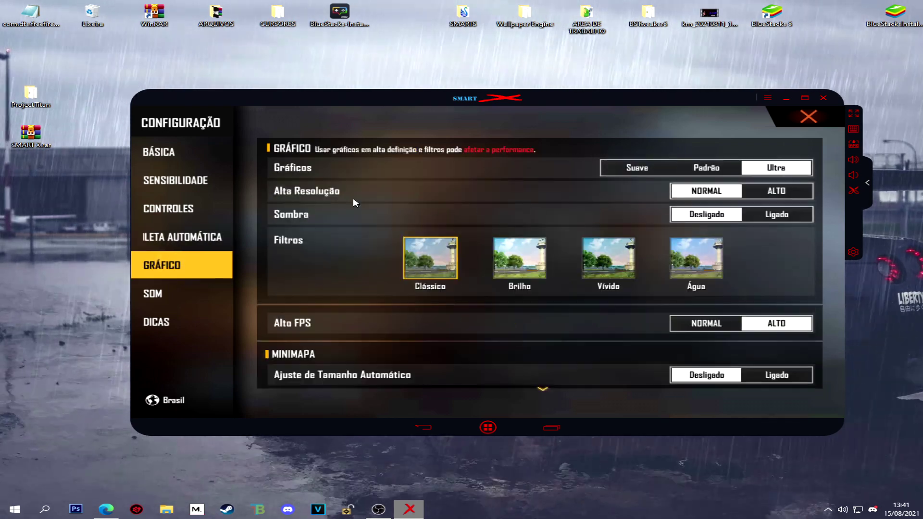
click(777, 215)
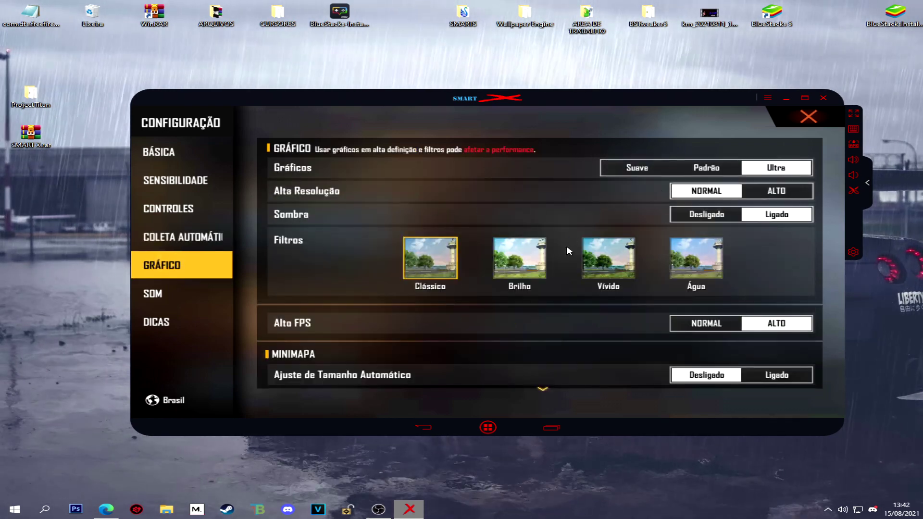
click(681, 263)
click(625, 304)
Step: Set the Música volume to 0 in the Som settings and close Free Fire's configuration
click(231, 294)
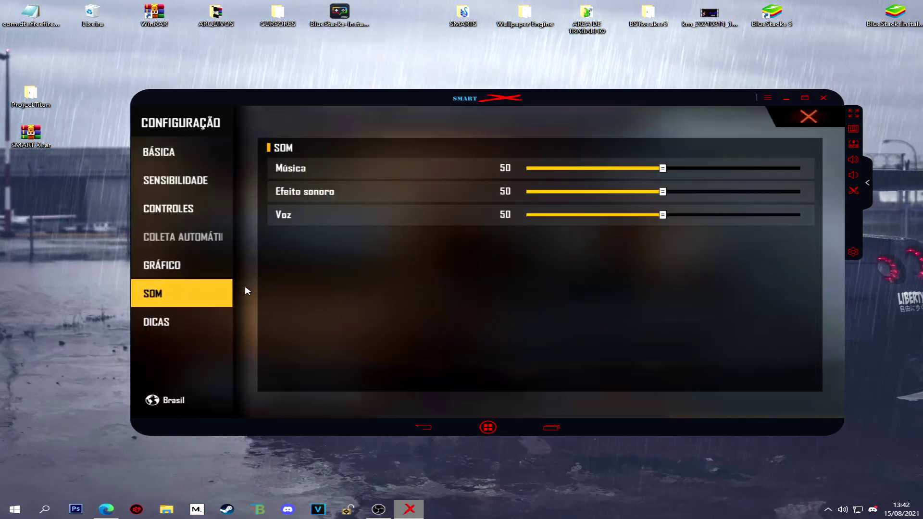
drag(625, 170, 282, 177)
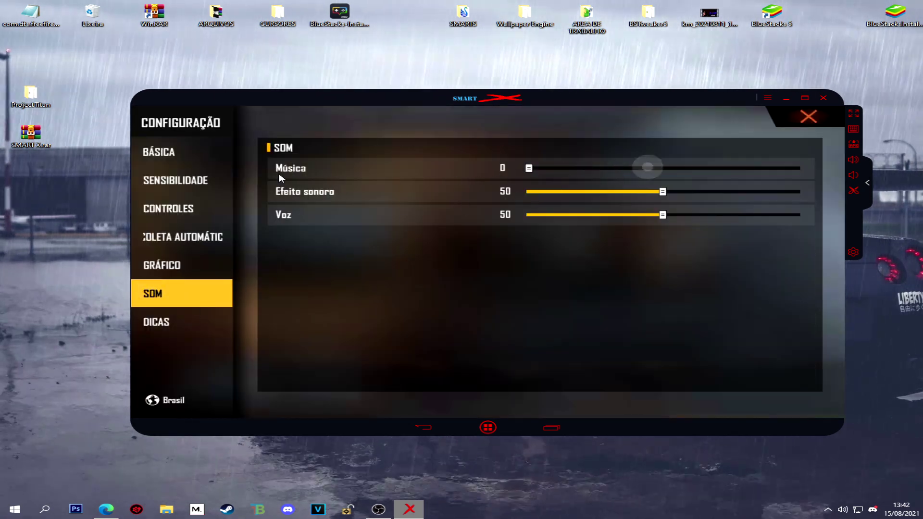
click(180, 264)
click(190, 158)
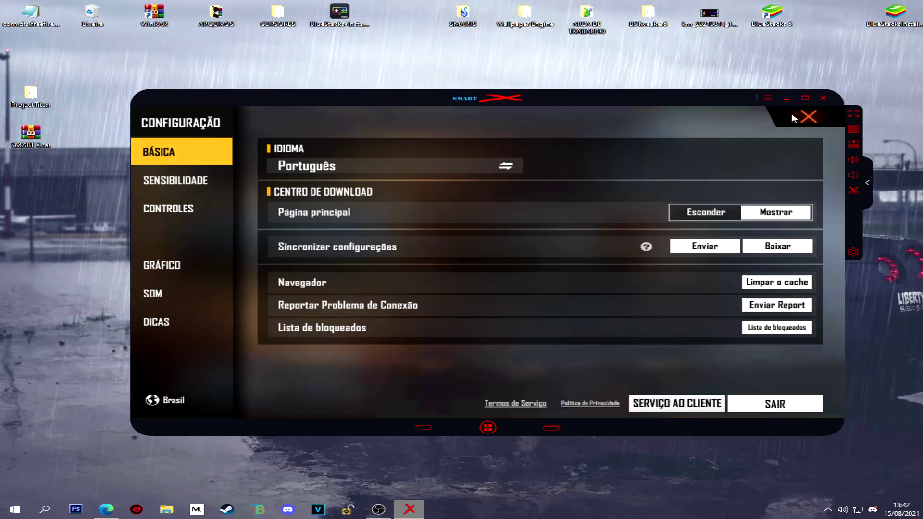
click(809, 116)
Step: Open the HUD customization screen with the PADRÃO 1 layout from Free Fire's Controles settings
click(812, 368)
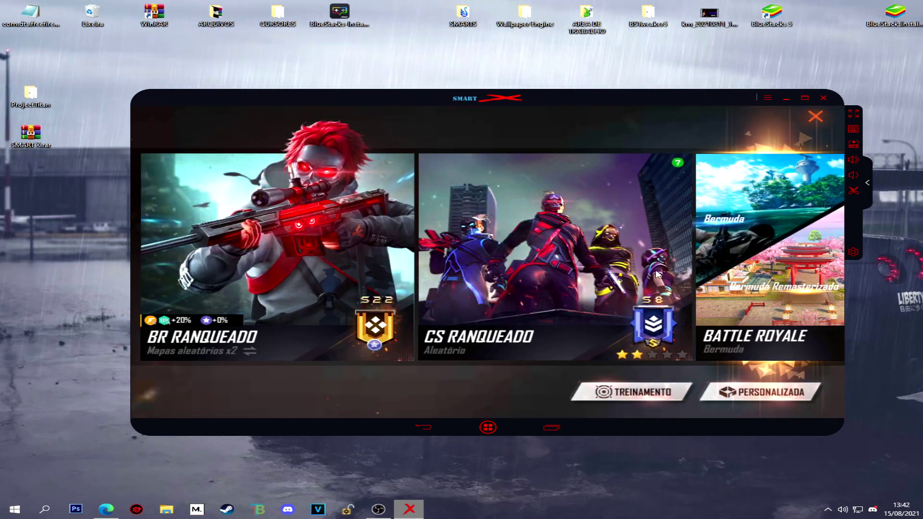
click(816, 117)
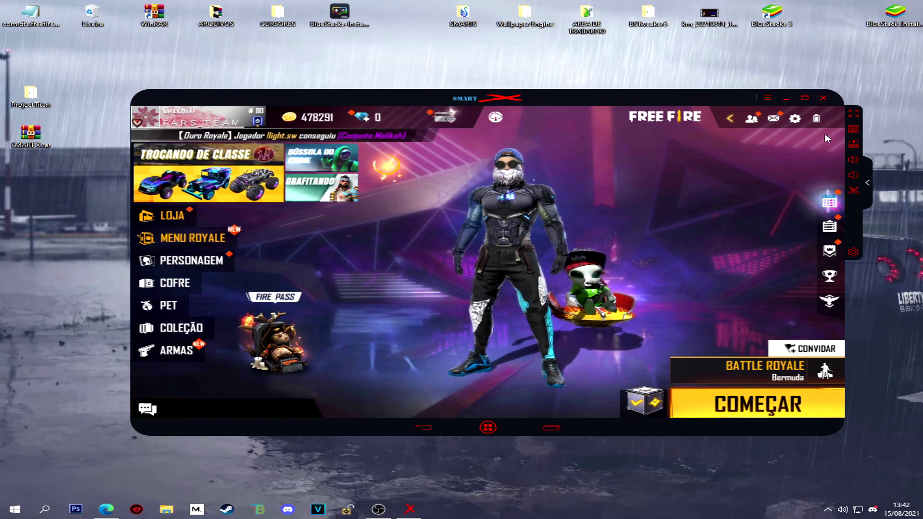
click(795, 119)
click(167, 189)
click(175, 208)
click(771, 404)
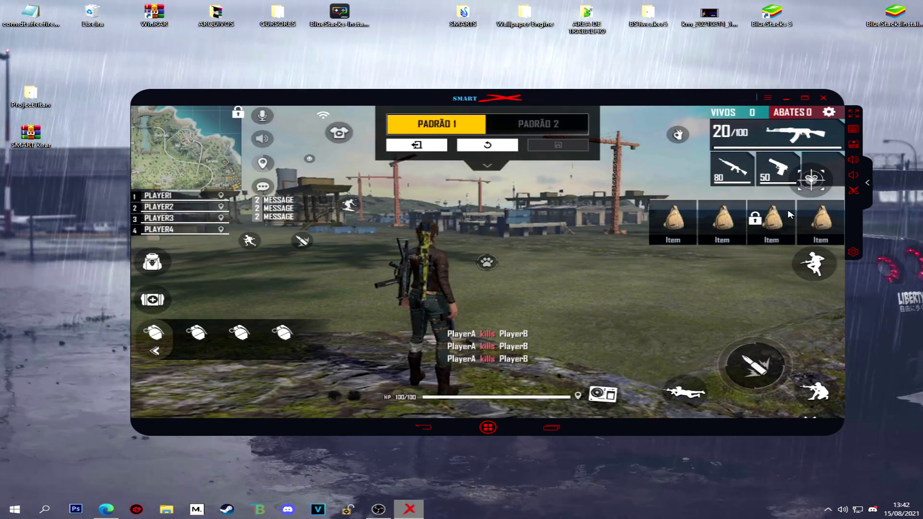
Step: In the emulator's key mapping, place the shoot trigger on the fire button, C on crouch, ↑ beside the fire button and ↓ below B
click(854, 129)
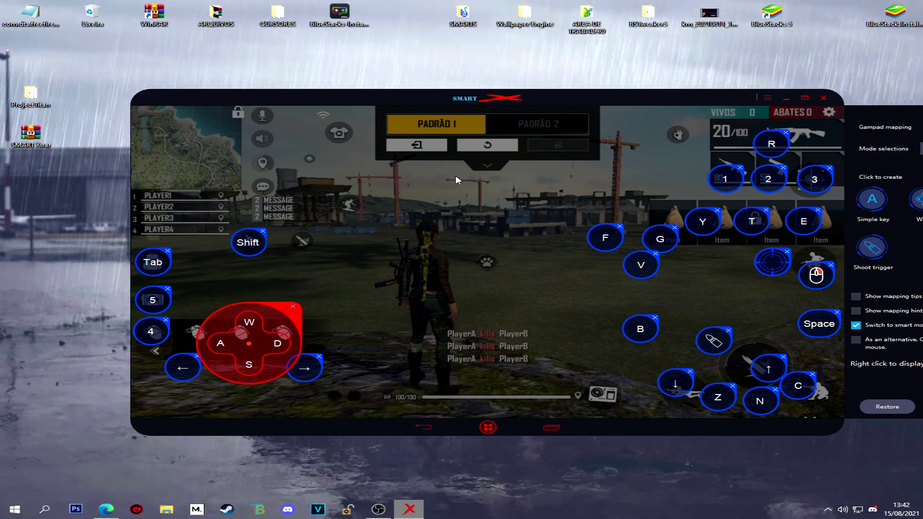
drag(769, 369, 787, 363)
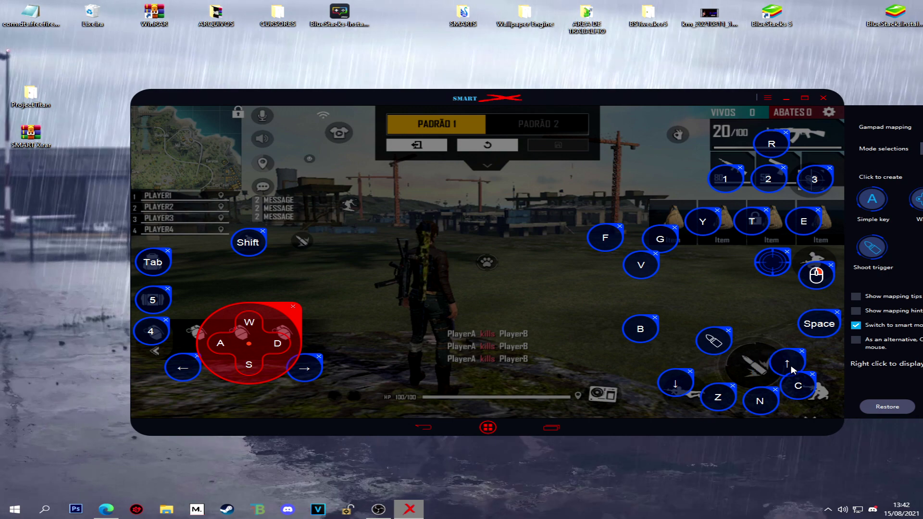
drag(711, 344, 746, 358)
drag(806, 393, 825, 397)
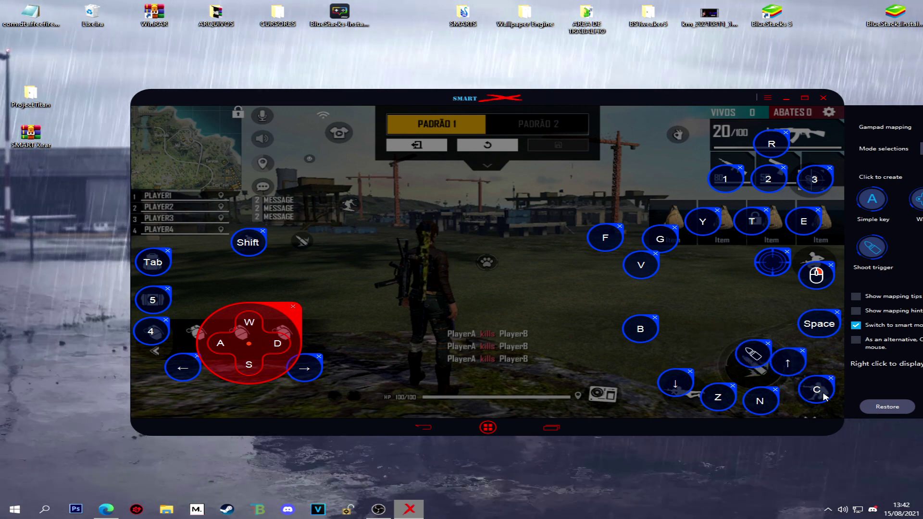
drag(669, 381, 647, 358)
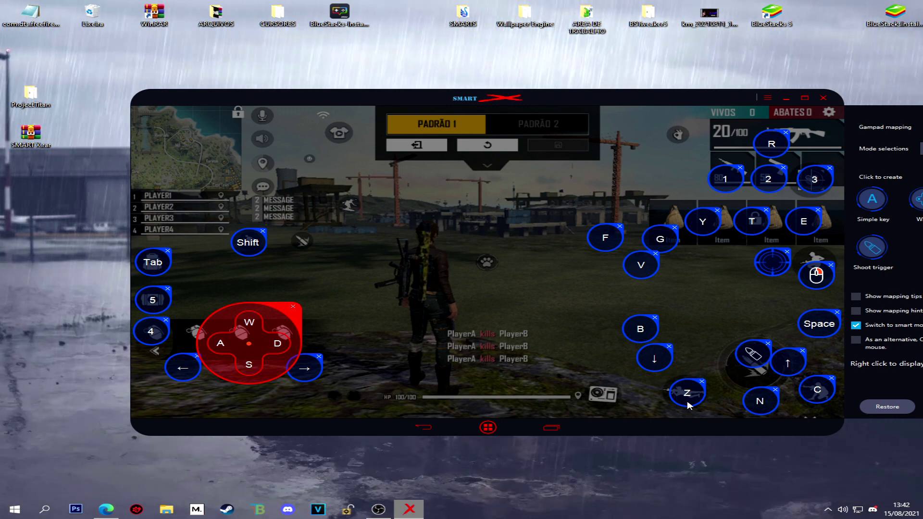